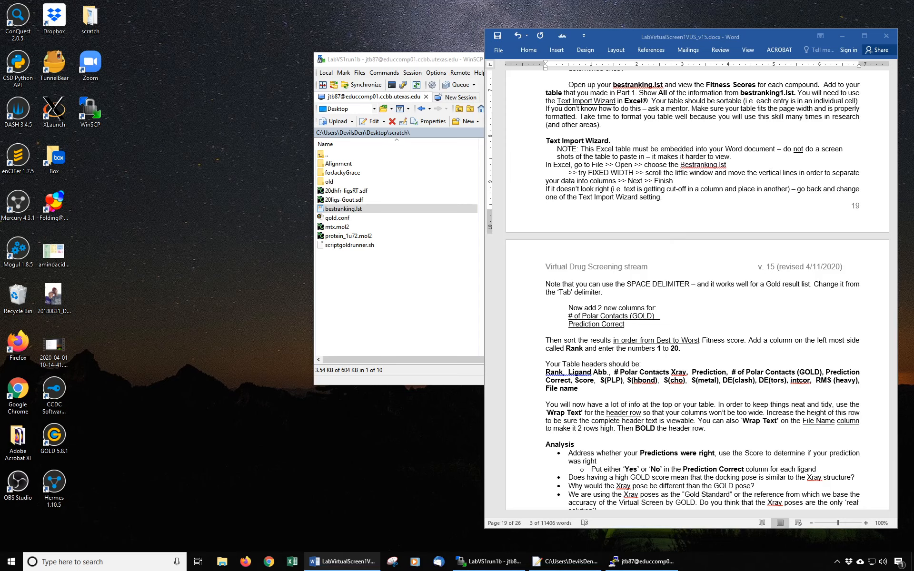
# Examine the fitness scores in the local scratch folder's bestranking.lst file in WinSCP, and close the file.
pyautogui.click(457, 60)
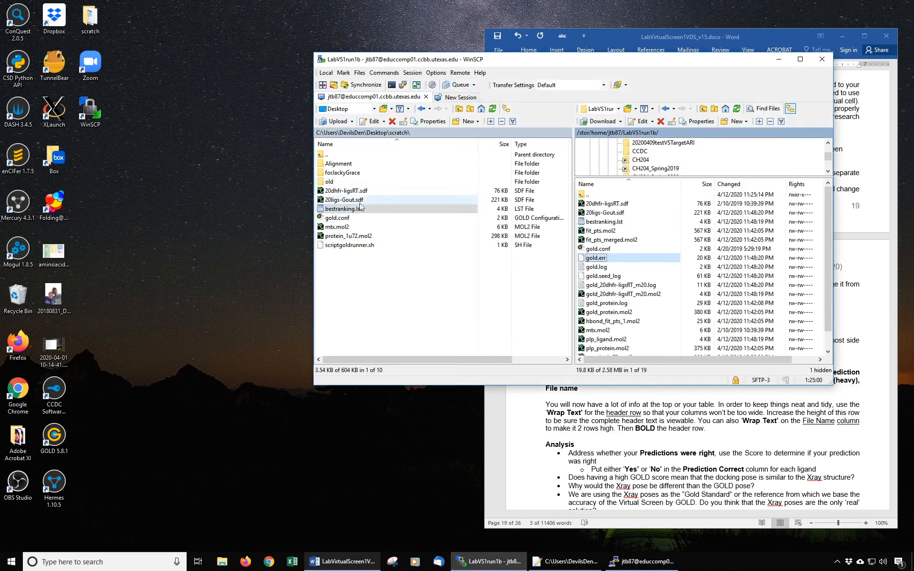
pyautogui.click(338, 210)
pyautogui.doubleClick(341, 209)
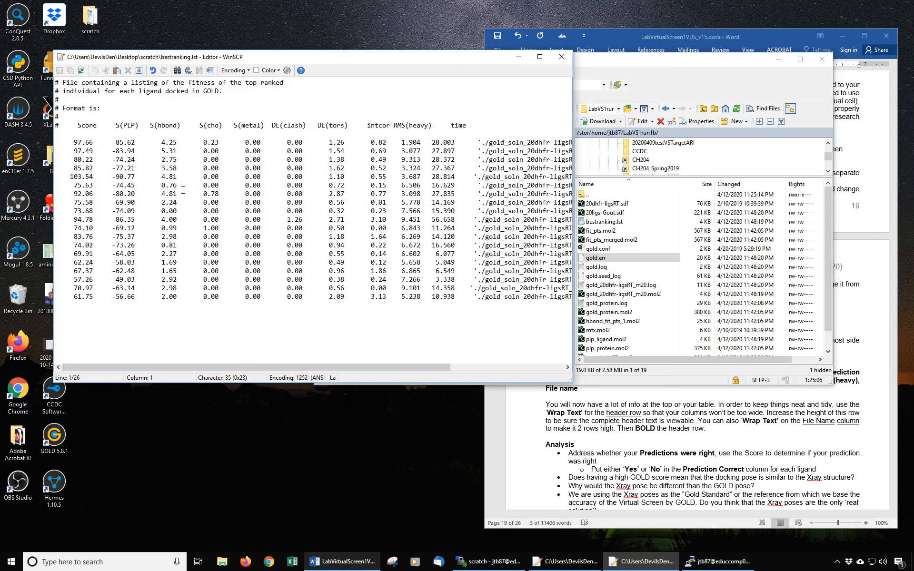
pyautogui.click(562, 57)
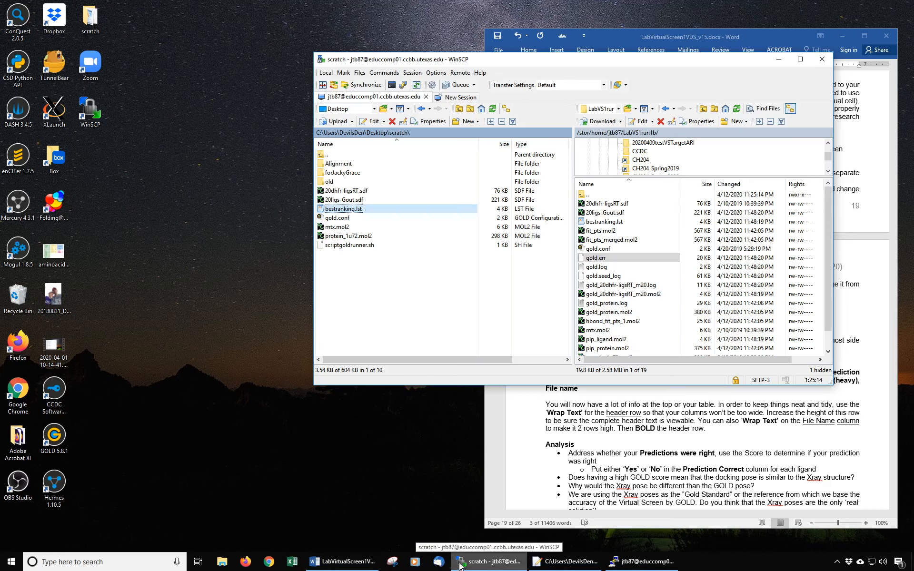
# Launch a new Excel 2016 window and open bestranking.lst from the scratch folder for text import.
pyautogui.click(295, 564)
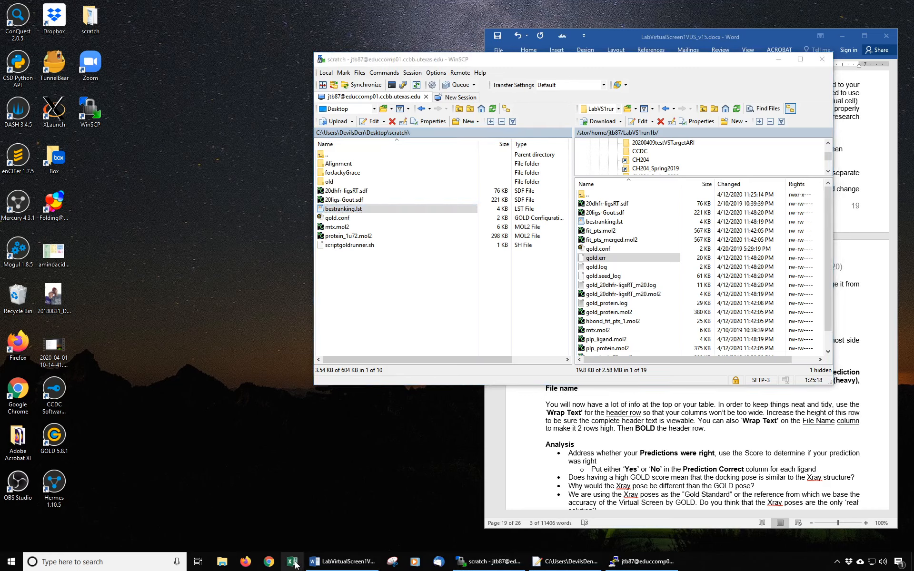
pyautogui.rightClick(295, 564)
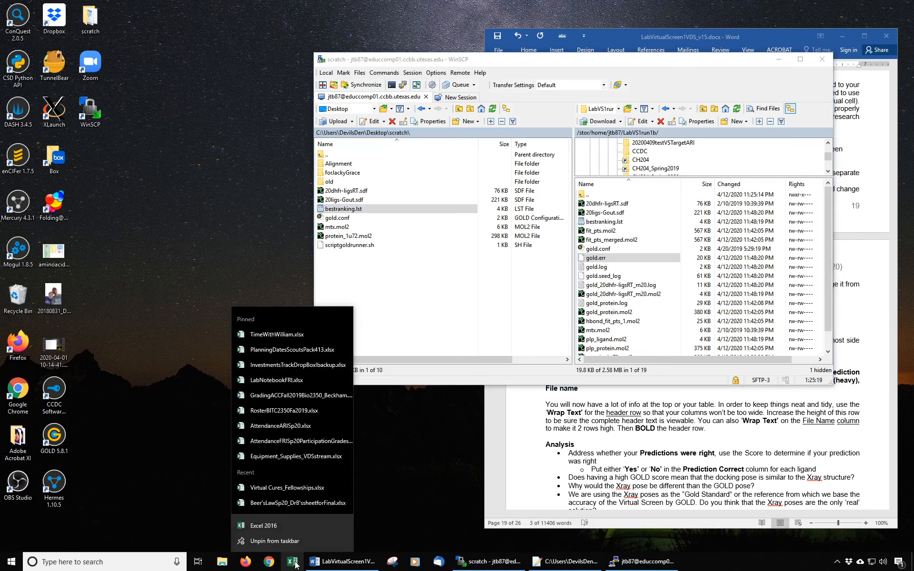
pyautogui.click(268, 526)
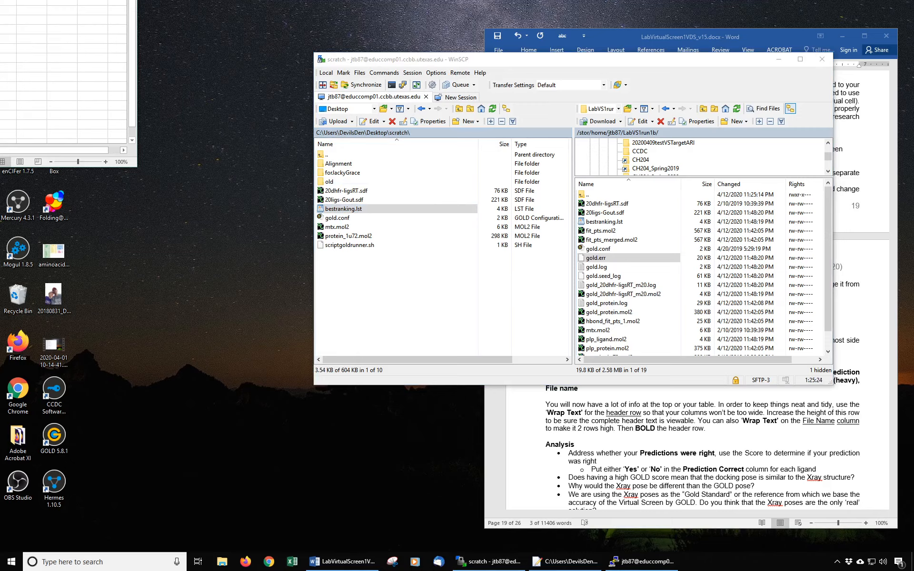
pyautogui.moveTo(0, 0); pyautogui.dragTo(416, 33)
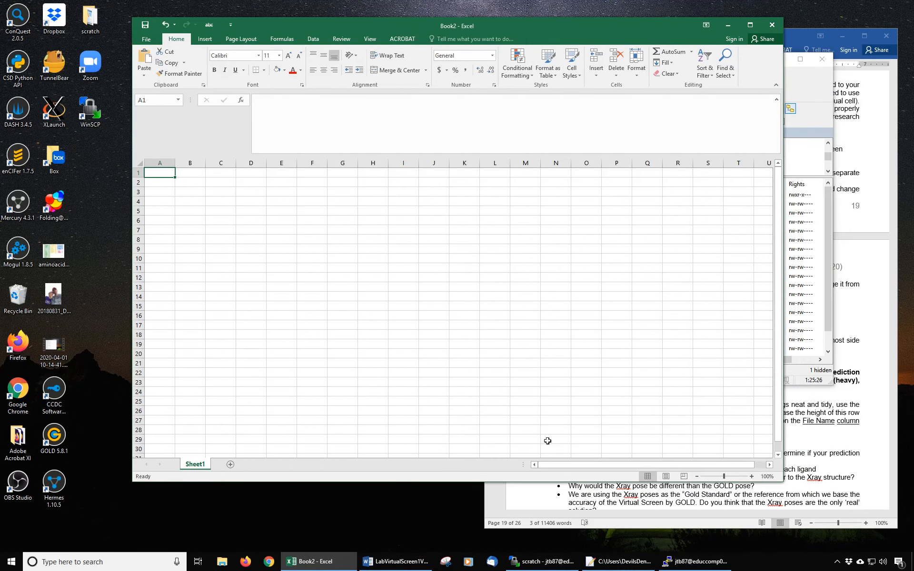
pyautogui.click(153, 40)
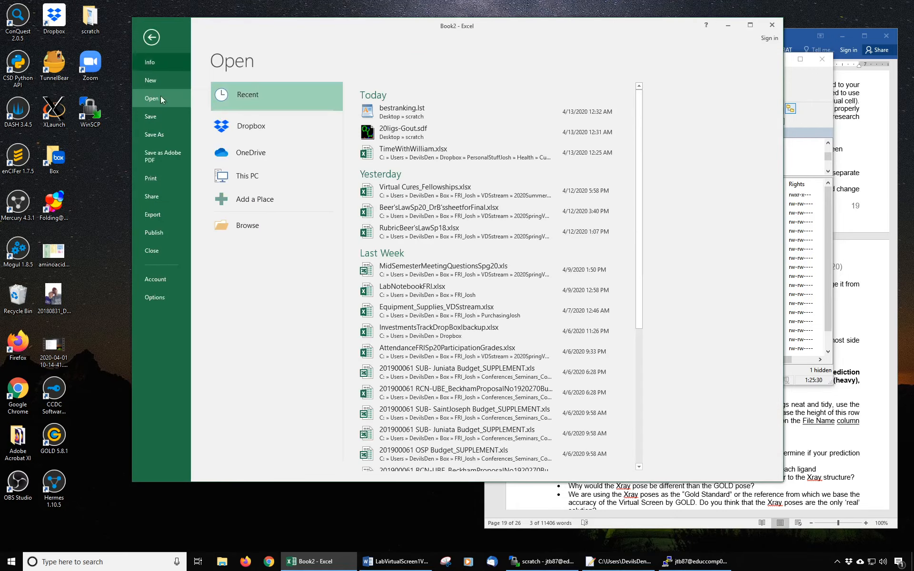
pyautogui.click(247, 224)
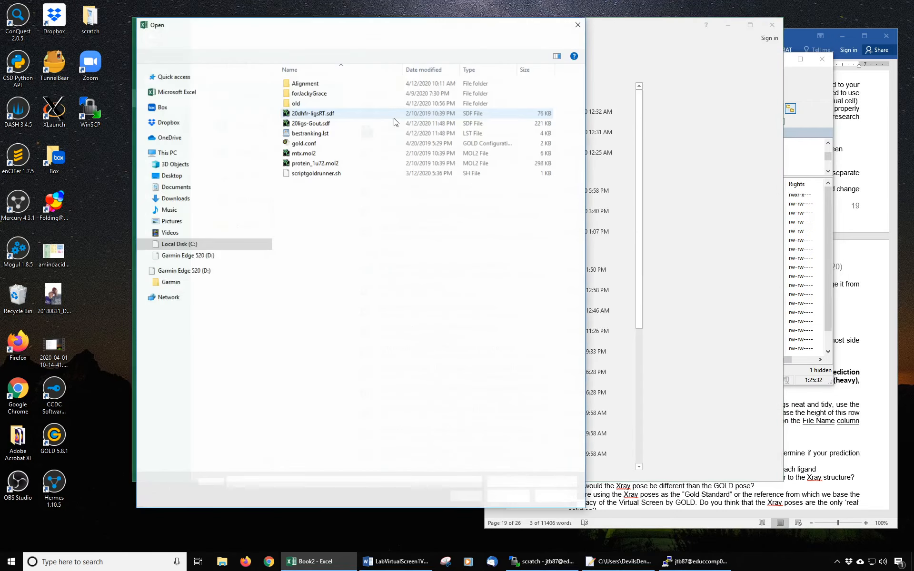
pyautogui.doubleClick(318, 136)
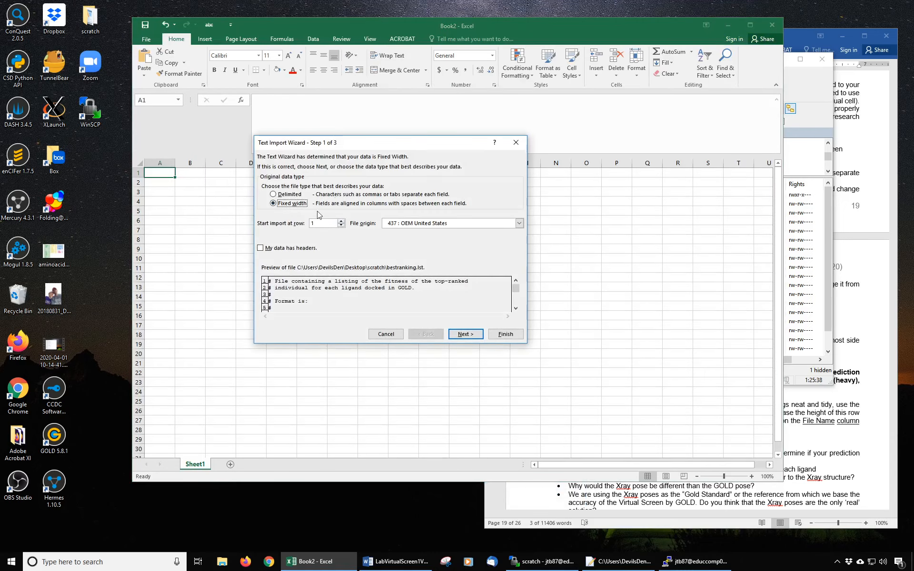
# Set the original data type to Fixed width, check the preview rows, and continue to the column breaks.
pyautogui.click(288, 196)
pyautogui.click(289, 203)
pyautogui.moveTo(516, 290); pyautogui.dragTo(516, 307)
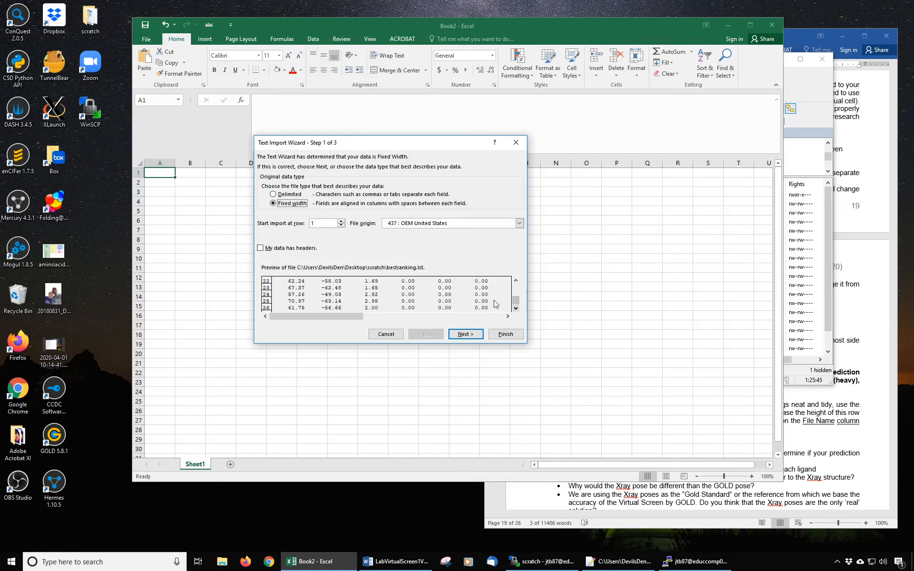
pyautogui.click(472, 338)
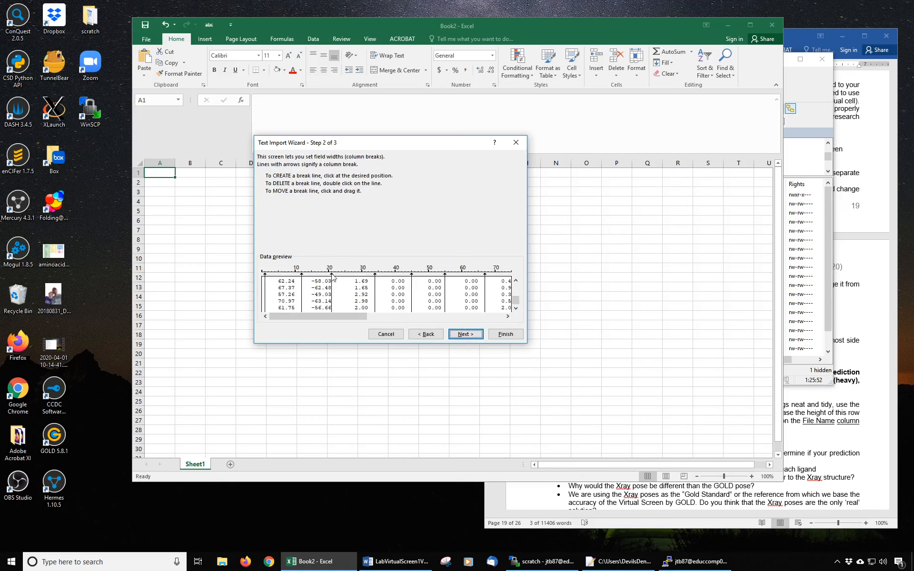
# Check the column breaks through to the ligand name field, keep the General data format, and finish the import.
pyautogui.moveTo(332, 275); pyautogui.dragTo(332, 278)
pyautogui.moveTo(354, 322); pyautogui.dragTo(376, 291)
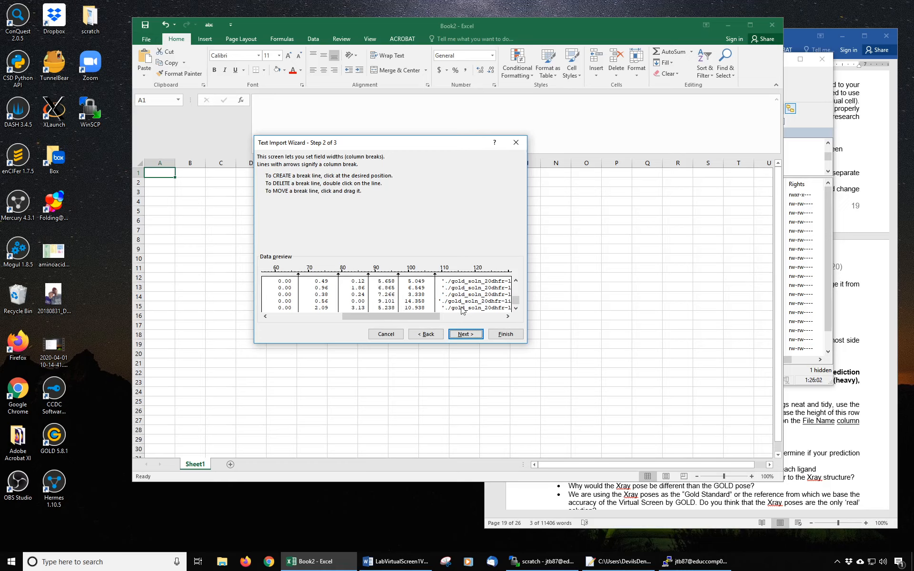
pyautogui.moveTo(438, 320); pyautogui.dragTo(501, 318)
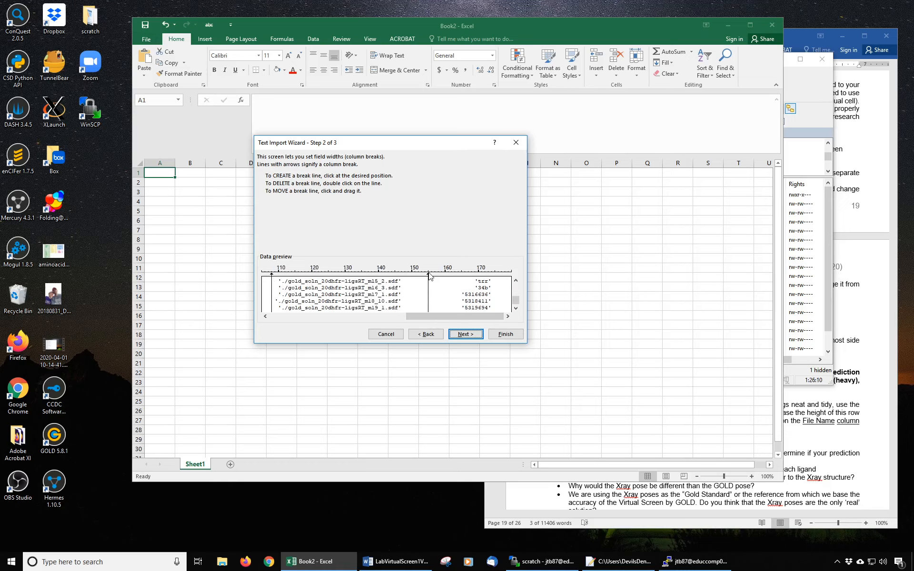
pyautogui.moveTo(516, 303); pyautogui.dragTo(517, 288)
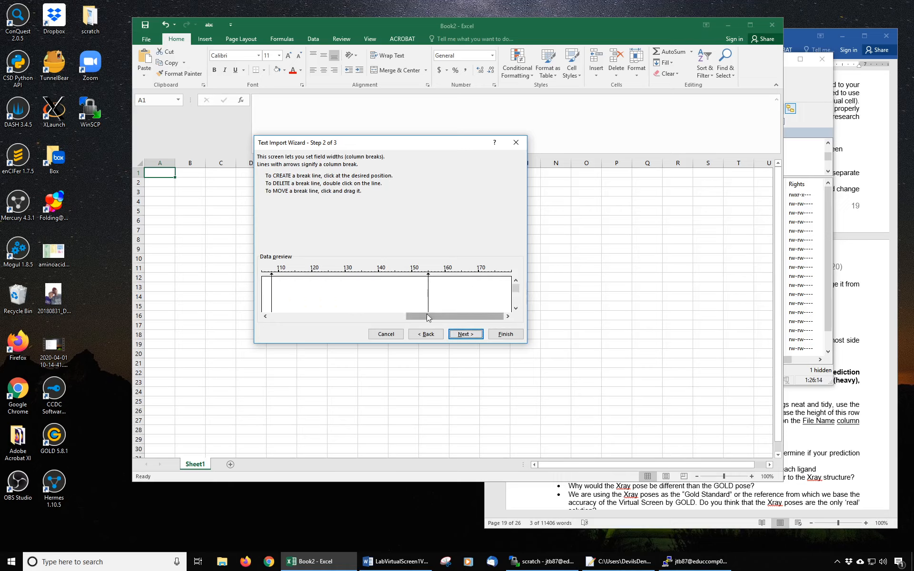
pyautogui.click(465, 335)
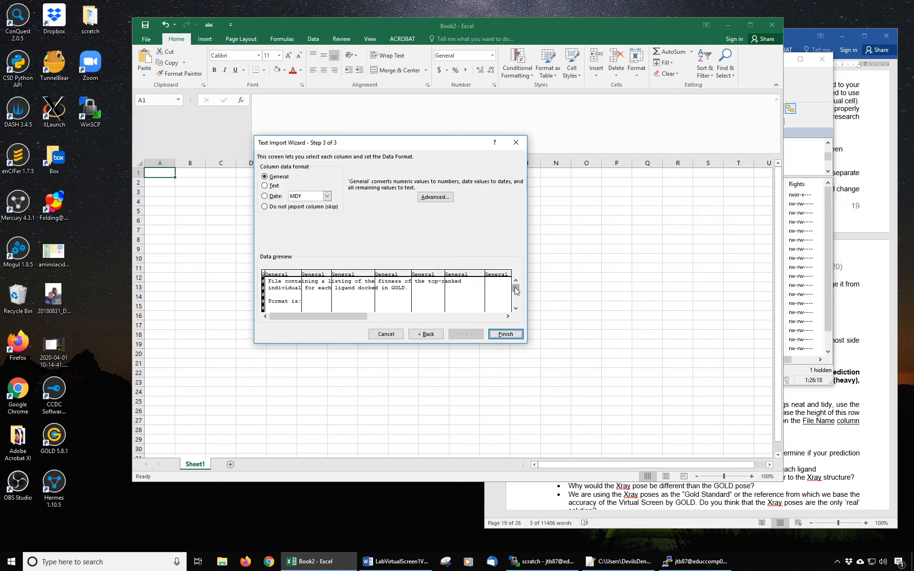
pyautogui.moveTo(516, 290); pyautogui.dragTo(518, 304)
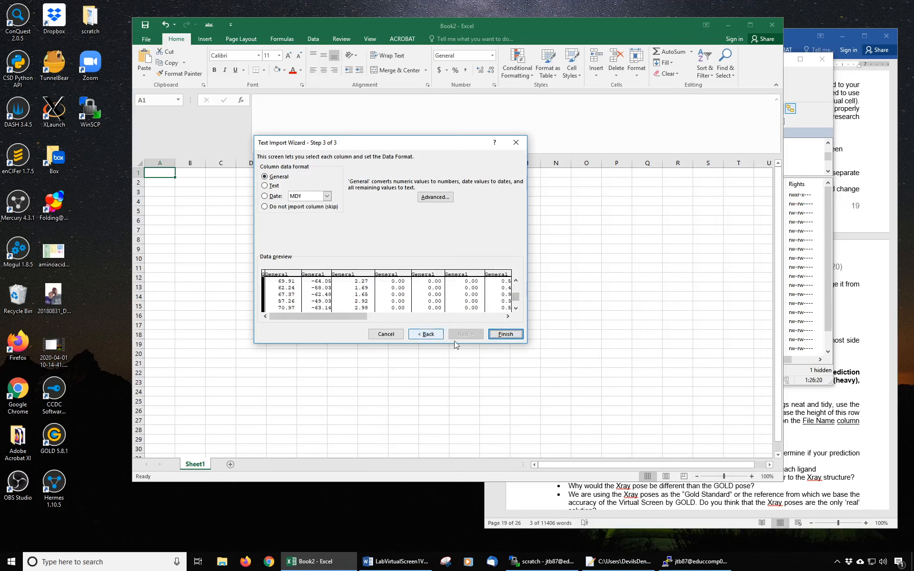
pyautogui.click(501, 333)
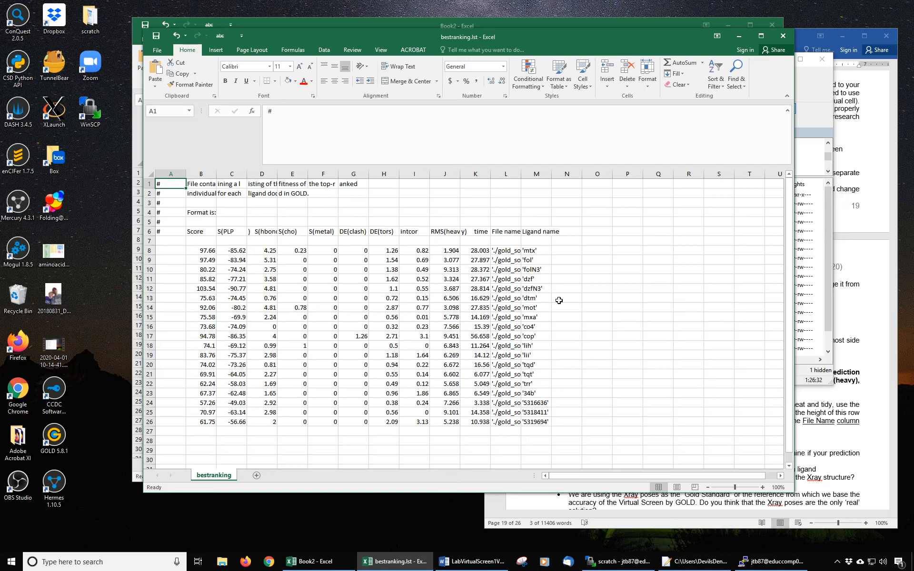
# Fix the split headers so that C6 reads S(PLP) and D6 reads S(hbond).
pyautogui.click(233, 232)
pyautogui.doubleClick(254, 232)
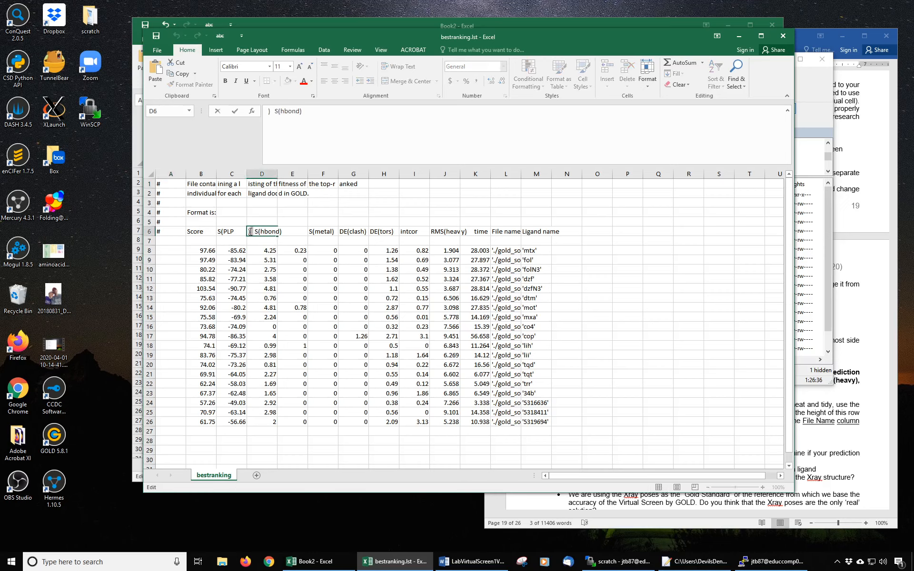
pyautogui.press('BackSpace')
pyautogui.press('BackSpace')
pyautogui.doubleClick(234, 233)
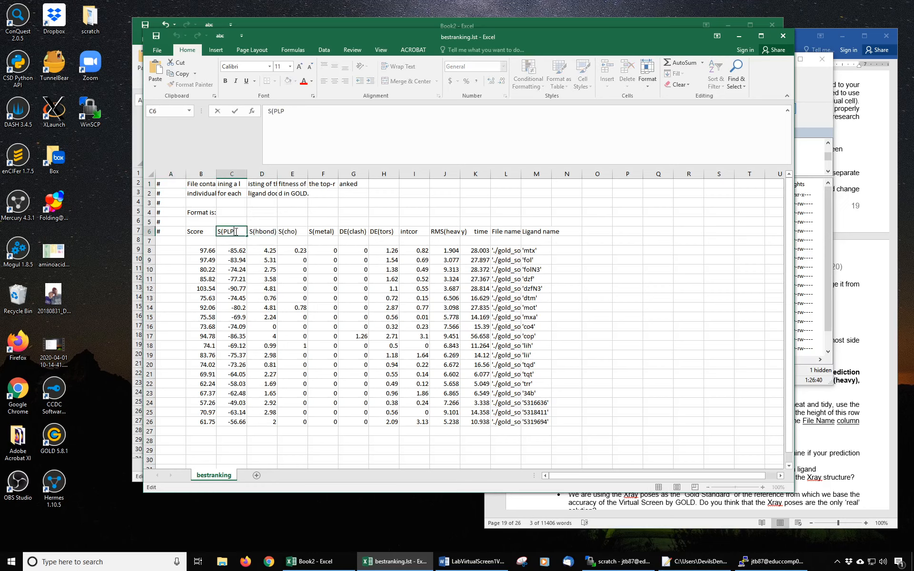
pyautogui.write(')')
pyautogui.click(298, 233)
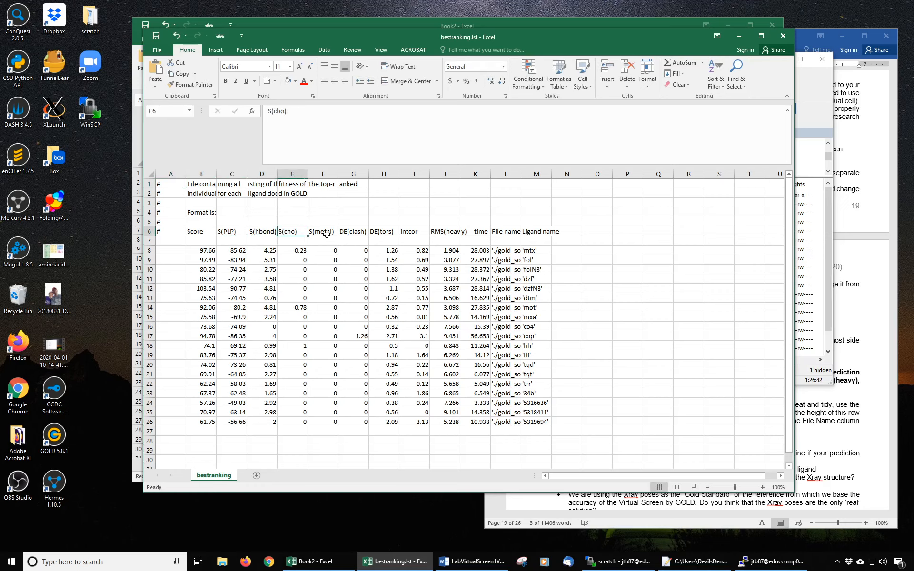
# Correct the split headers in row 6 so that J6 reads RMS(heavy) and K6 reads time.
pyautogui.click(326, 233)
pyautogui.click(352, 233)
pyautogui.click(383, 231)
pyautogui.click(414, 232)
pyautogui.click(445, 231)
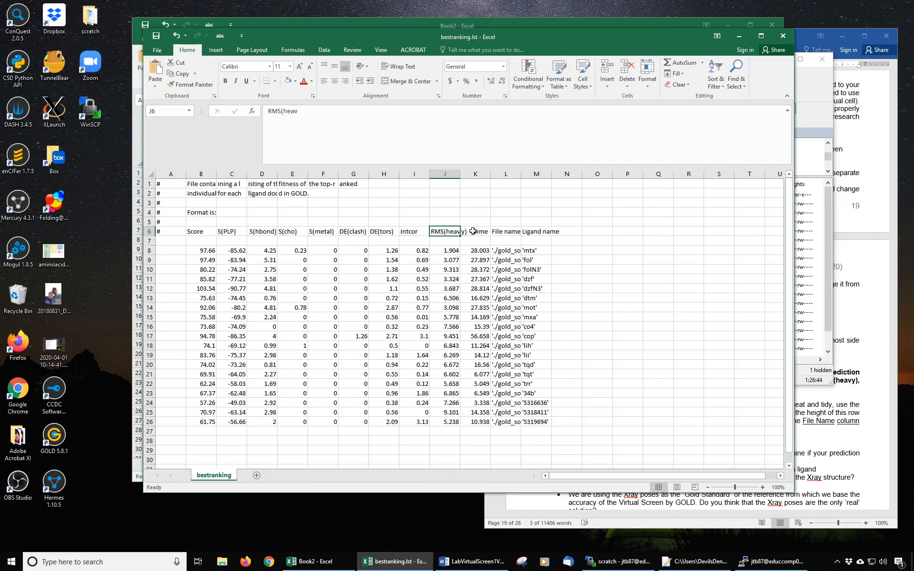
pyautogui.doubleClick(472, 232)
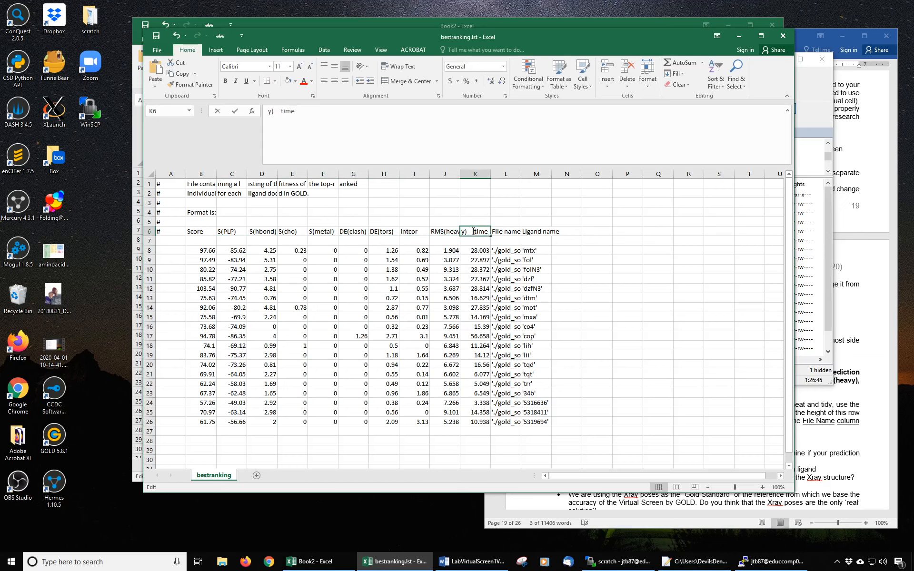
pyautogui.press('BackSpace')
pyautogui.doubleClick(448, 232)
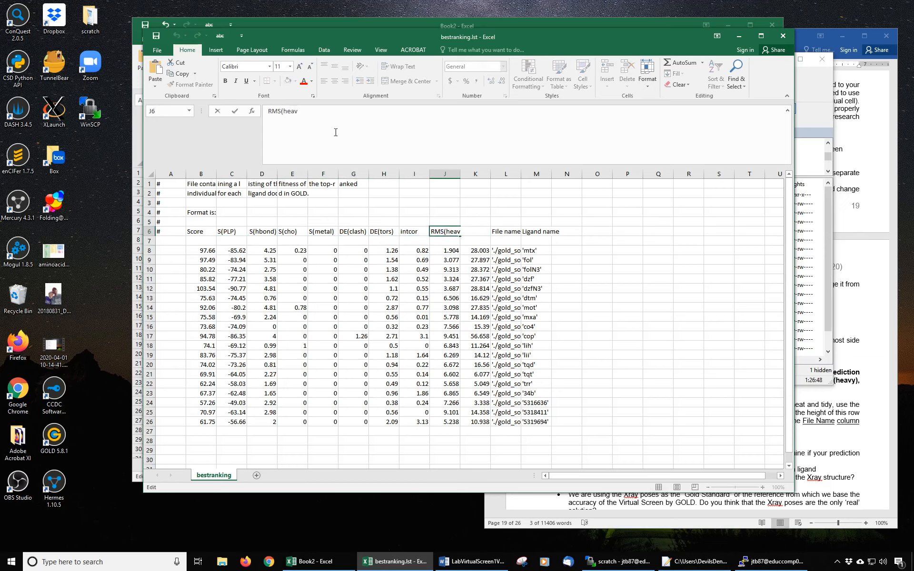
pyautogui.write('y)')
pyautogui.click(398, 210)
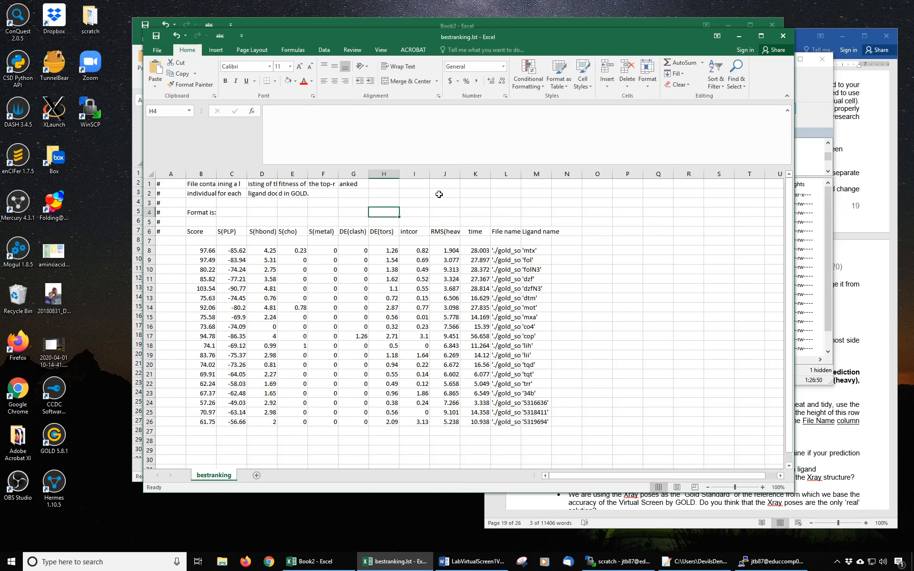
# Autofit the widths of the RMS(heavy), time and File name columns to their contents.
pyautogui.doubleClick(459, 173)
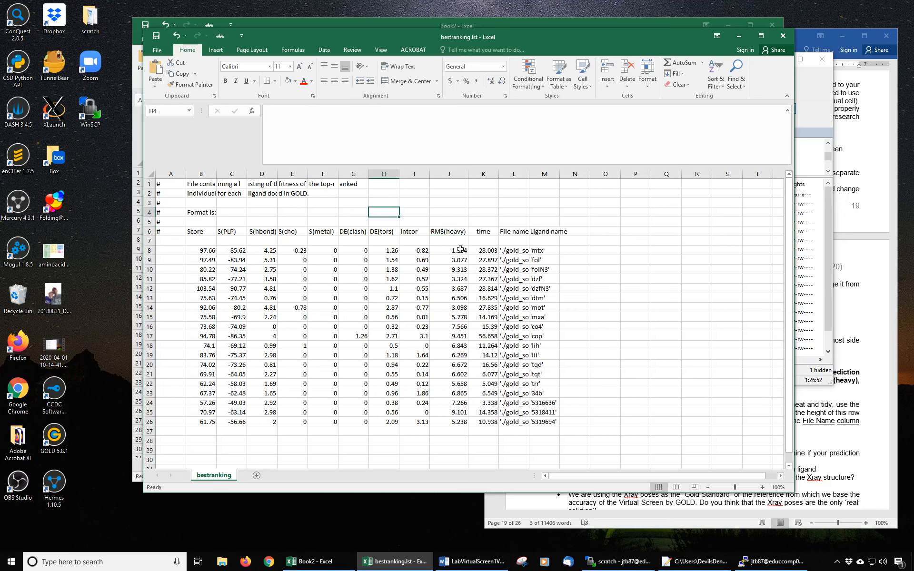
pyautogui.doubleClick(498, 173)
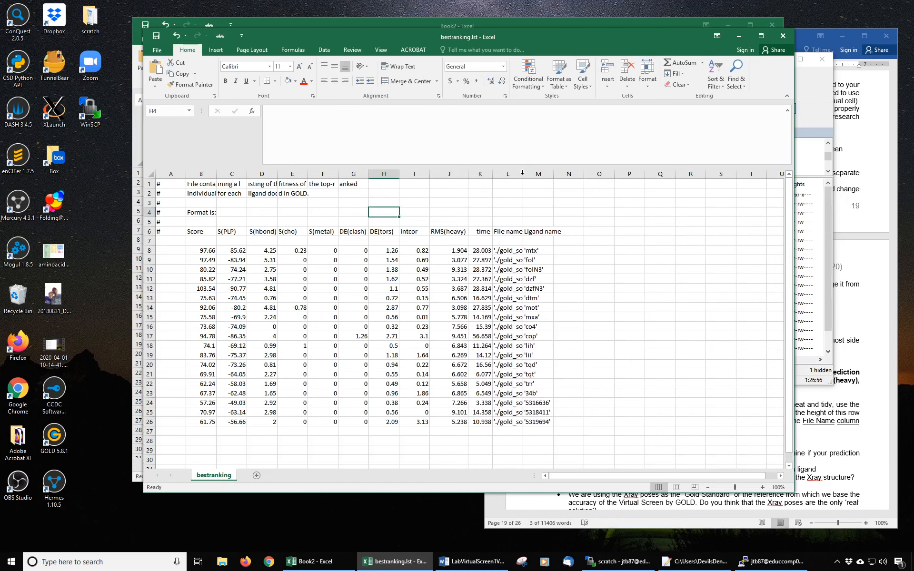
pyautogui.doubleClick(522, 173)
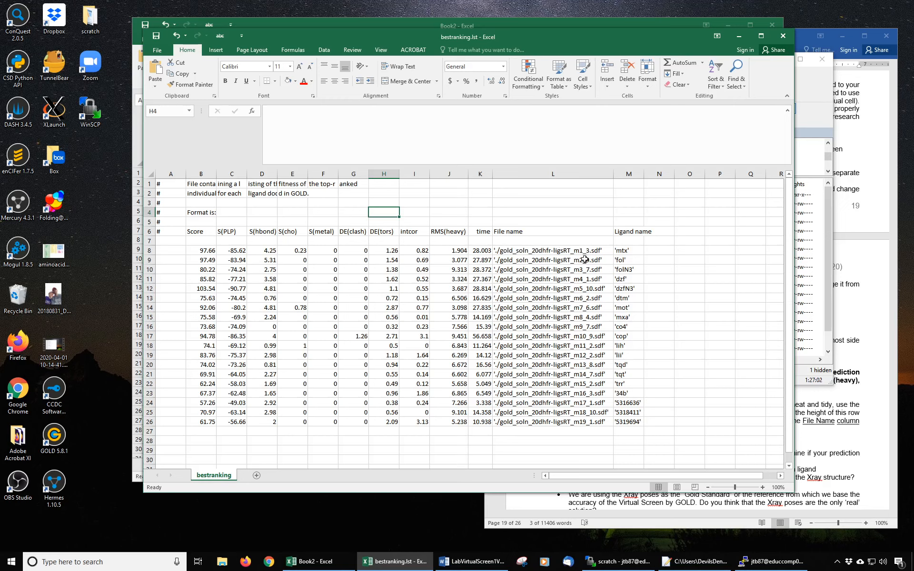
# Compare the File name entries in rows 8 to 10 with their matching Ligand name entries.
pyautogui.click(529, 252)
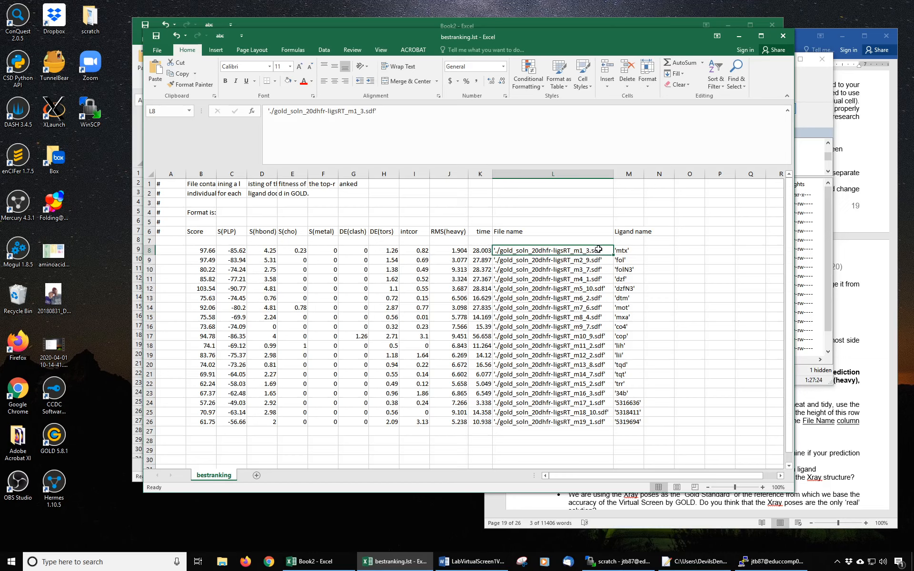
pyautogui.click(628, 250)
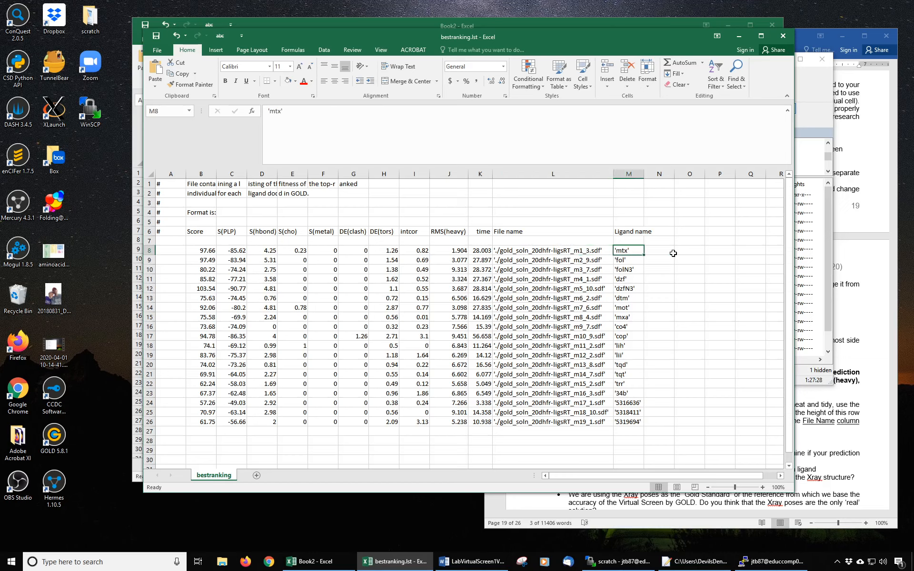
pyautogui.click(595, 260)
pyautogui.click(630, 260)
pyautogui.click(601, 270)
pyautogui.click(630, 270)
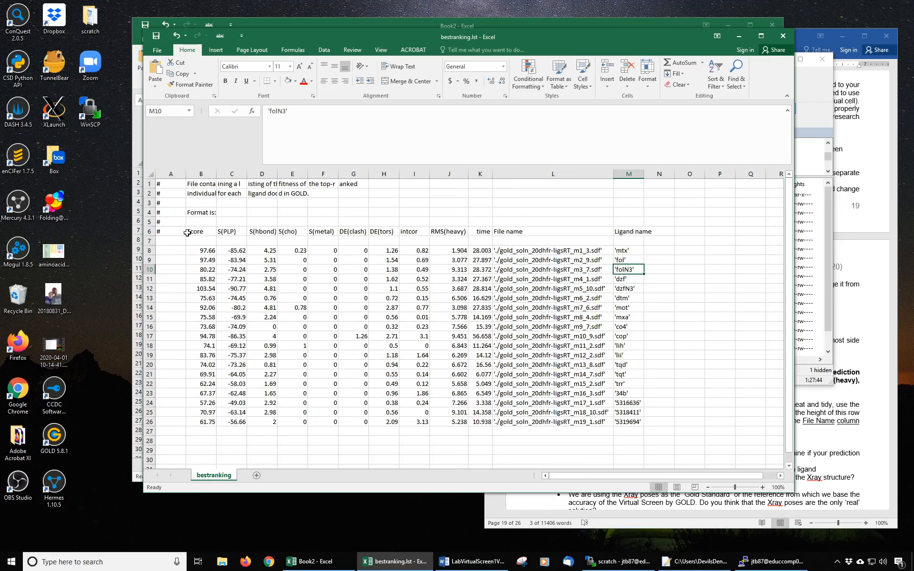
# Delete the empty row 7 between the column headers and the data.
pyautogui.click(152, 241)
pyautogui.rightClick(152, 241)
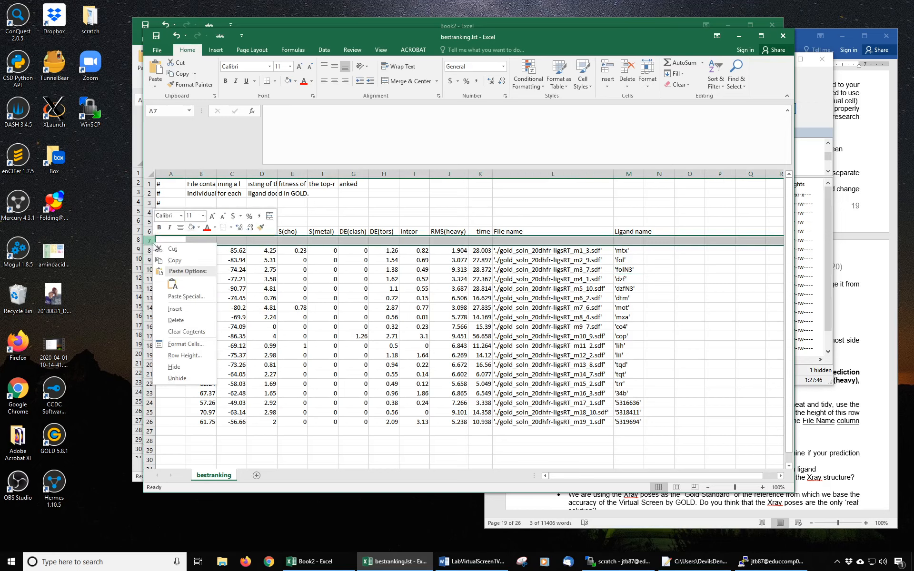
pyautogui.click(179, 320)
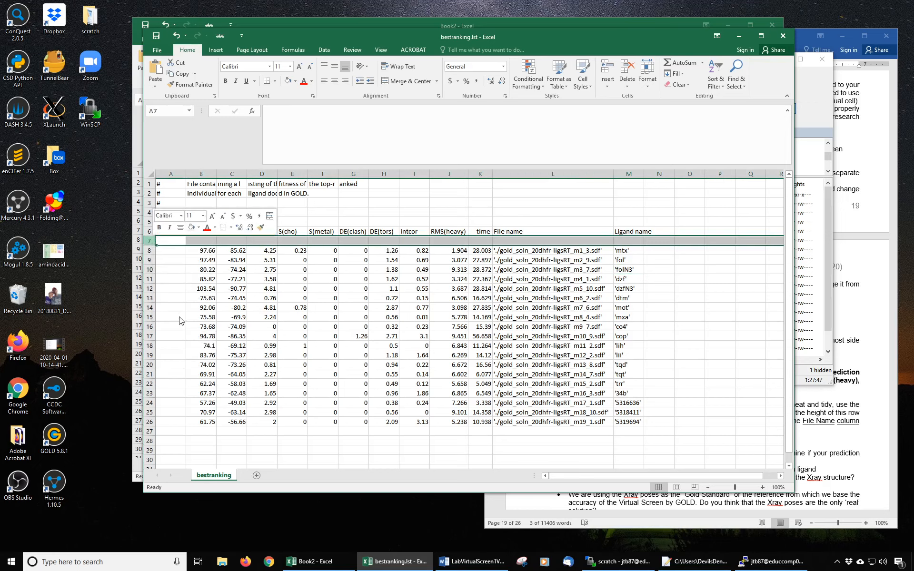
# Make the column headers in row 6 bold.
pyautogui.click(149, 231)
pyautogui.hotkey('ctrl', 'b')
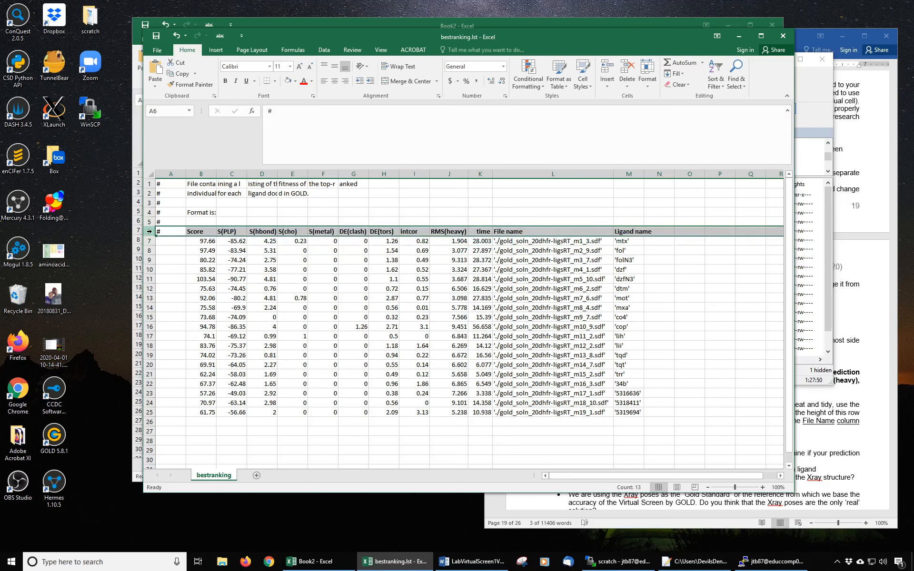
pyautogui.click(269, 252)
pyautogui.click(208, 213)
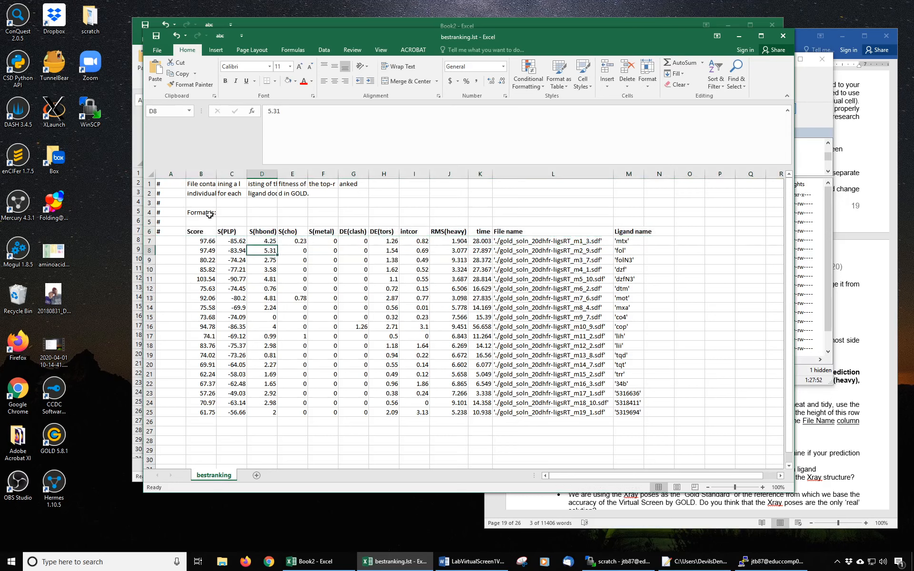
# Enter the date 4/13/2020 in H2 and, in H3, the author's name followed by "- Virtual Screenign 1 Run1 results DHFR vs 20ligs".
pyautogui.click(385, 195)
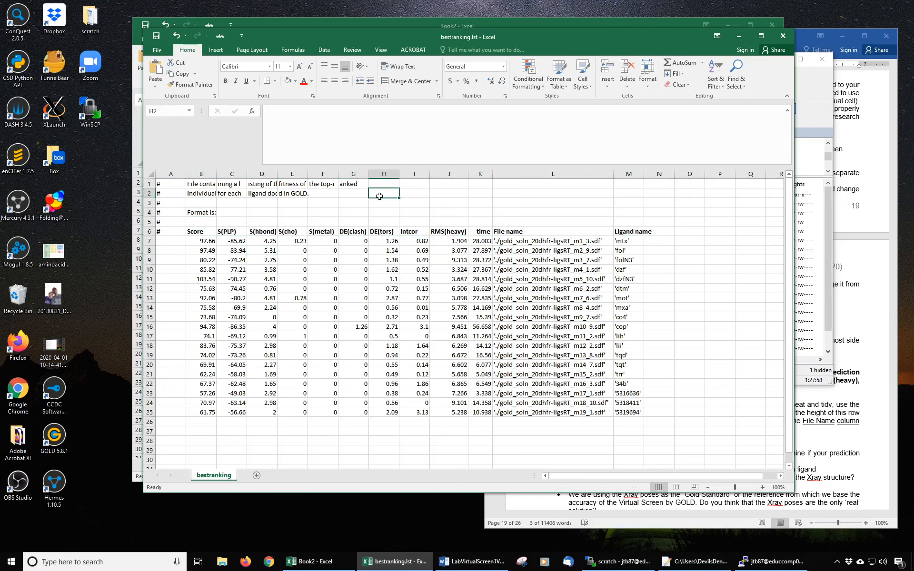
pyautogui.hotkey('ctrl', ';')
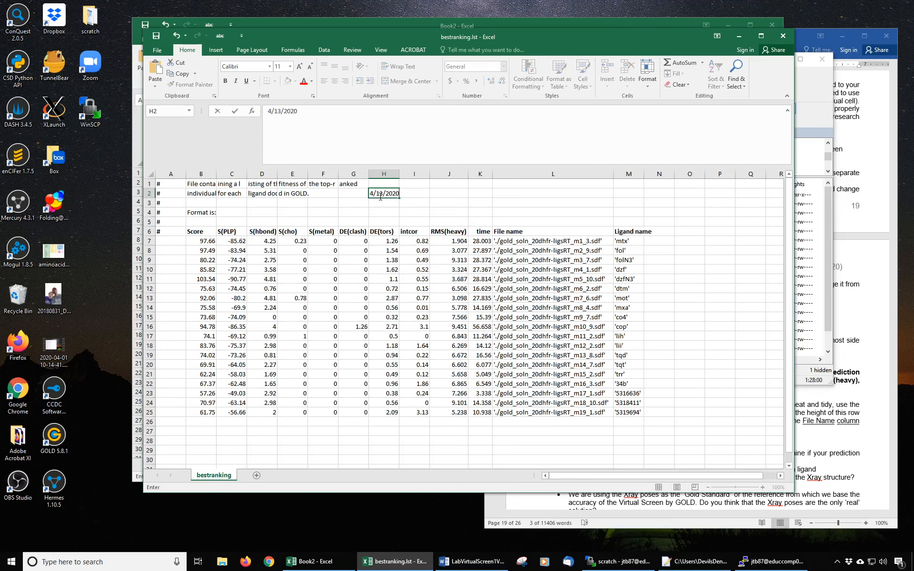
pyautogui.press('Return')
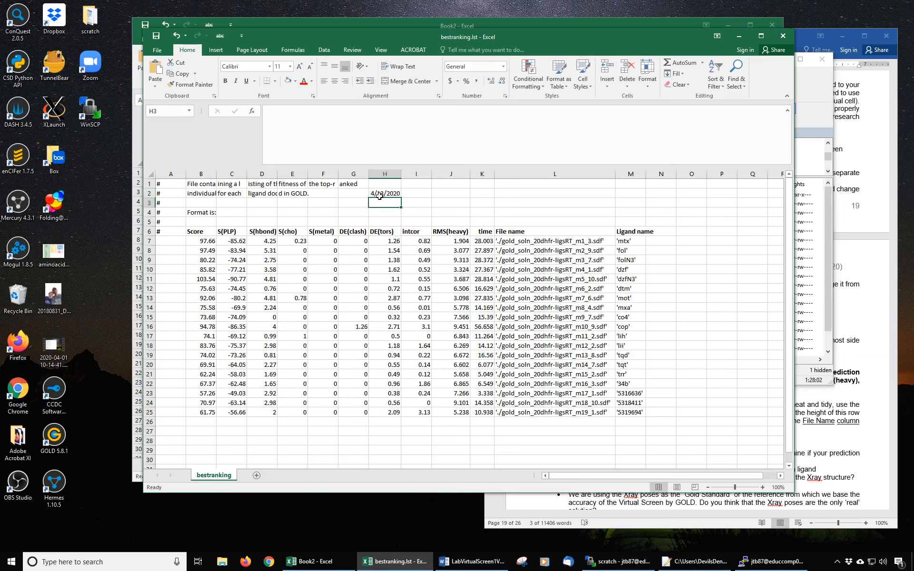
pyautogui.write('Dr. B - V')
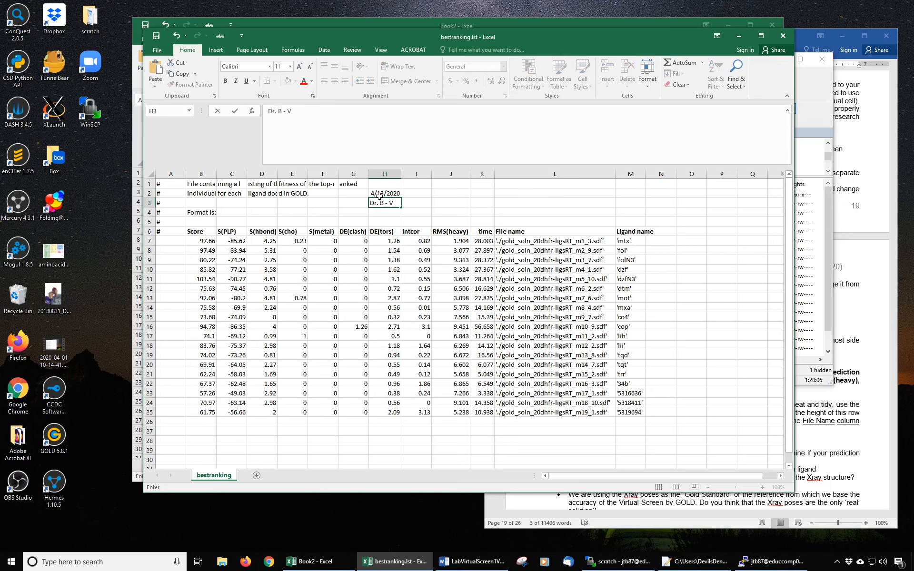
pyautogui.write('irtual Screenign 1 Run1 re')
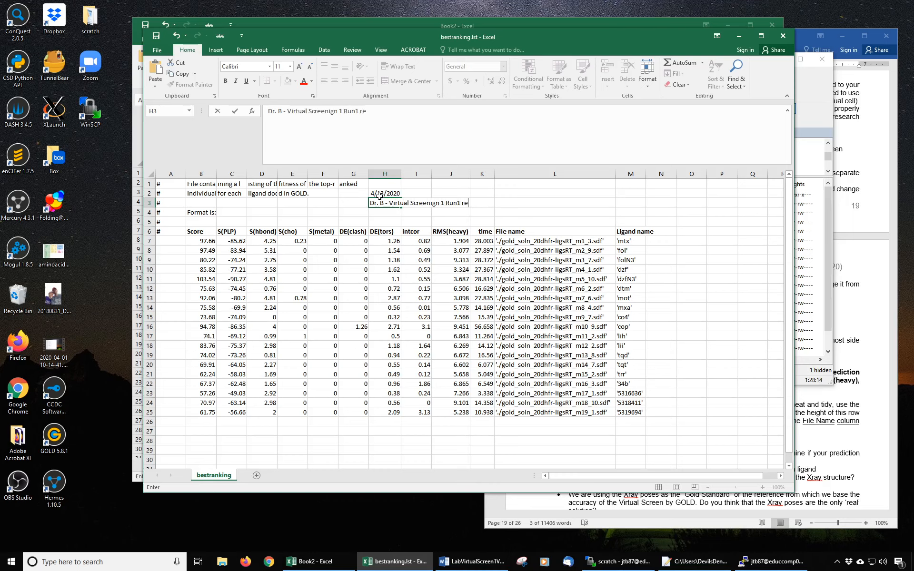
pyautogui.write('HFR vs 20ligs')
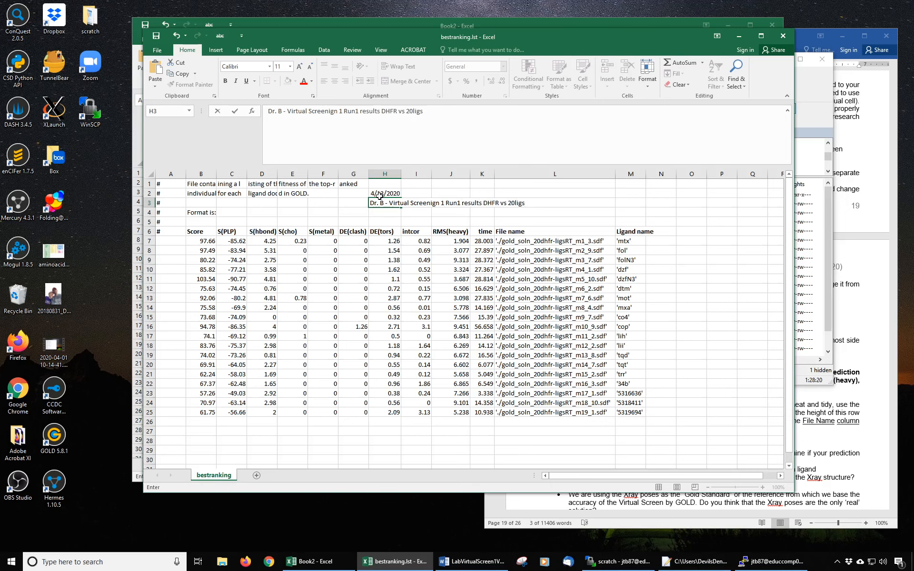
pyautogui.press('Return')
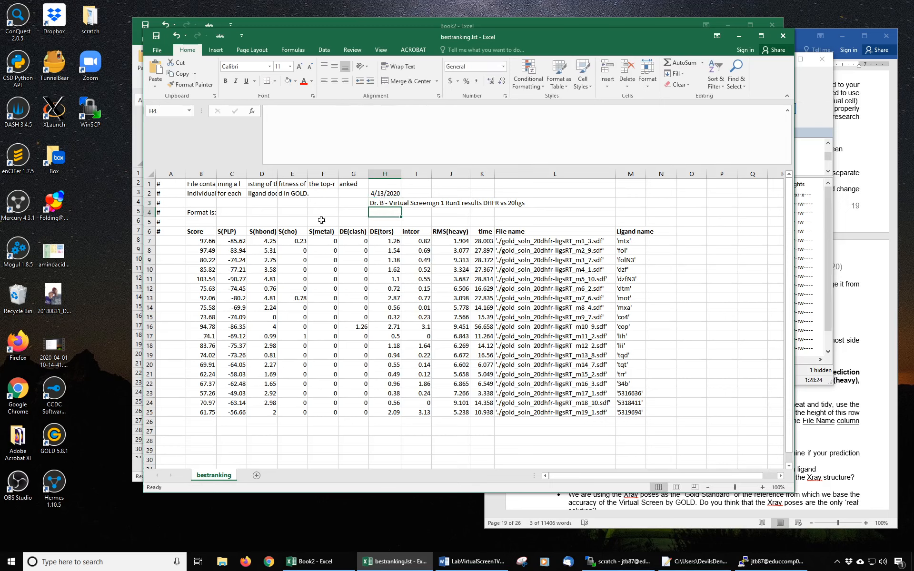
pyautogui.moveTo(202, 187); pyautogui.dragTo(344, 212)
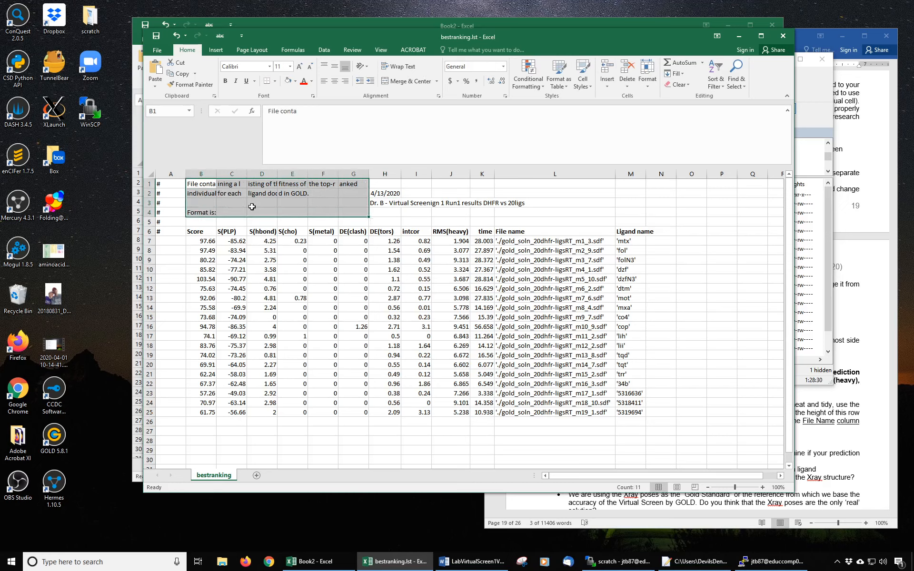
pyautogui.click(273, 204)
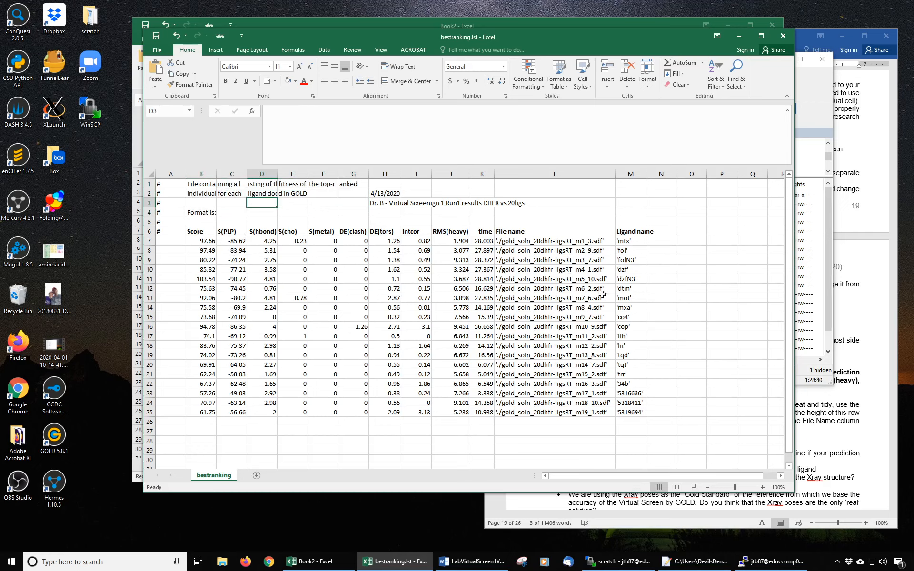
# Replace the # in header cell A6 with INDEX.
pyautogui.click(175, 231)
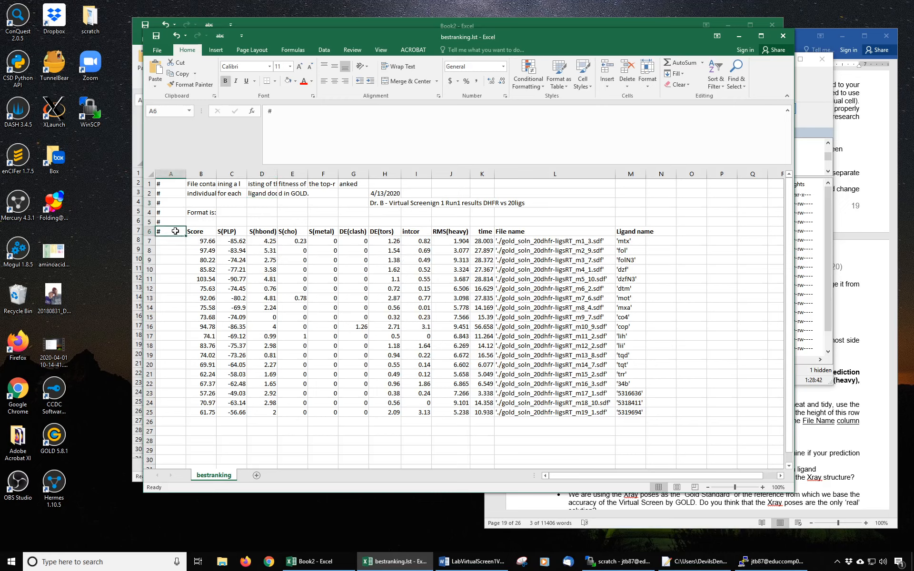
pyautogui.write('IN')
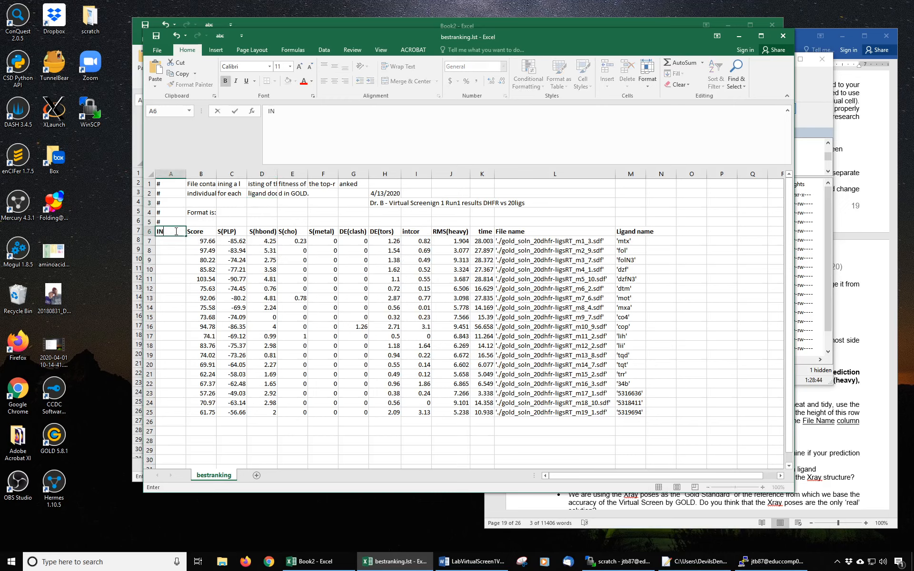
pyautogui.write('DEX')
pyautogui.press('Return')
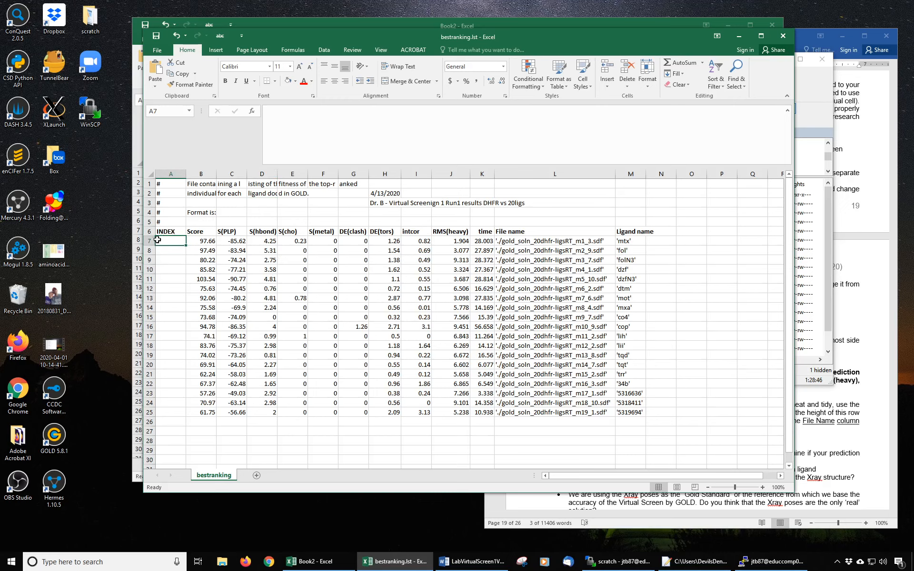
# Number the data rows in A7:A25 from 1 to 19 by extending a series that starts with 1 and 2.
pyautogui.write('1')
pyautogui.click(177, 263)
pyautogui.click(177, 251)
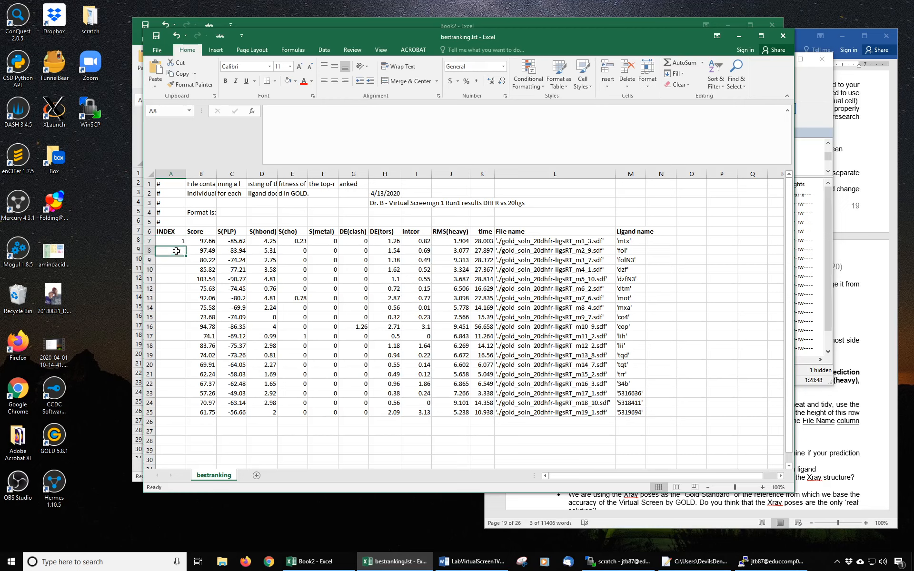
pyautogui.write('2')
pyautogui.click(178, 269)
pyautogui.moveTo(183, 241); pyautogui.dragTo(187, 417)
pyautogui.click(174, 411)
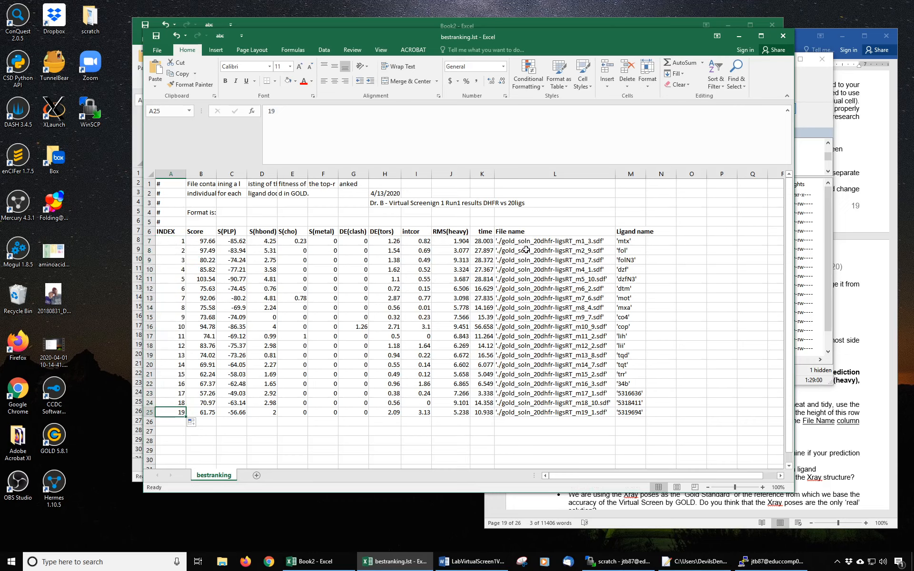
pyautogui.click(176, 238)
pyautogui.moveTo(176, 239); pyautogui.dragTo(622, 240)
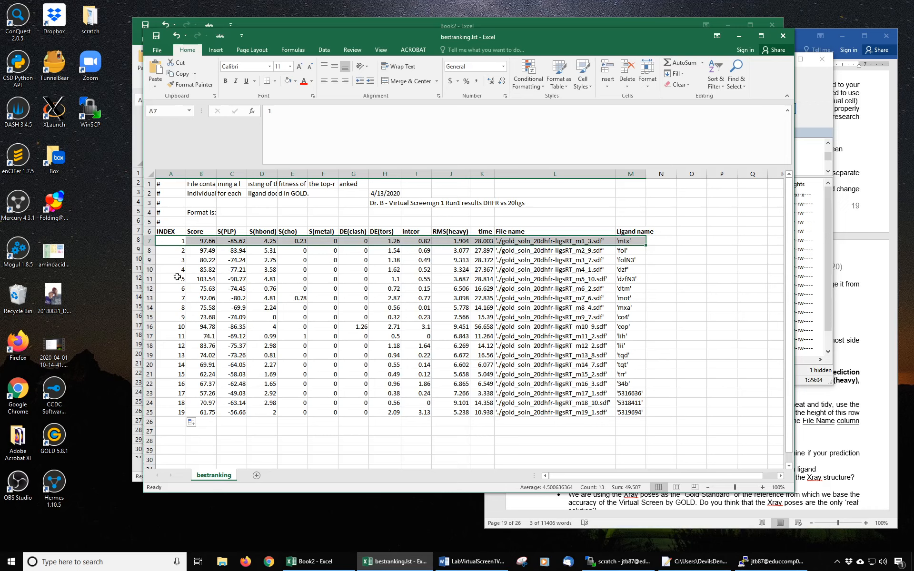
pyautogui.click(370, 299)
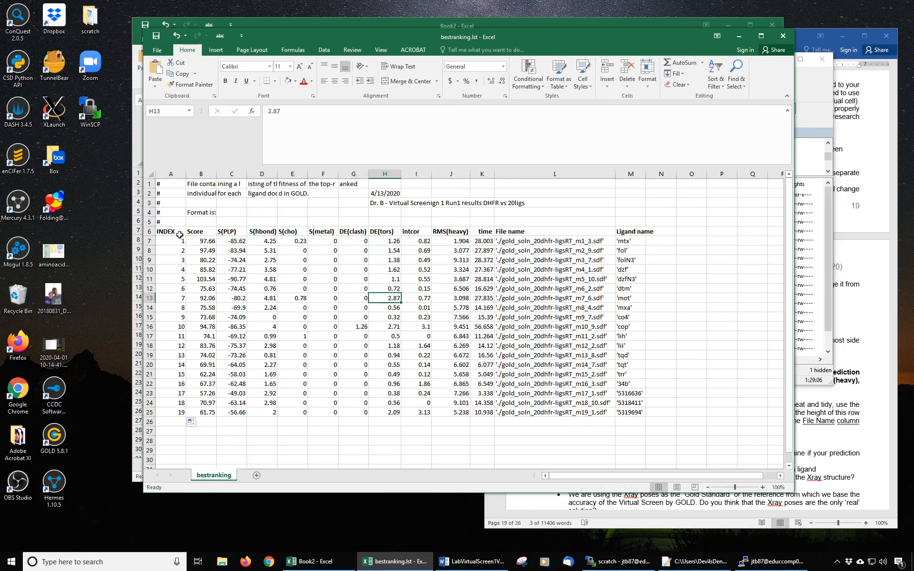
# Sort the table A6:M25 by INDEX values from largest to smallest, treating the first row as headers.
pyautogui.moveTo(177, 232); pyautogui.dragTo(630, 413)
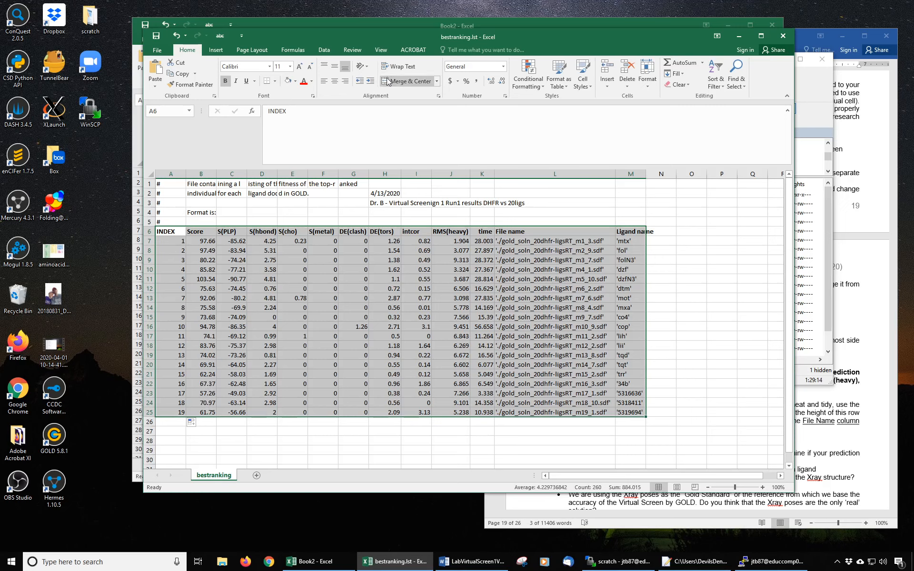
pyautogui.click(322, 50)
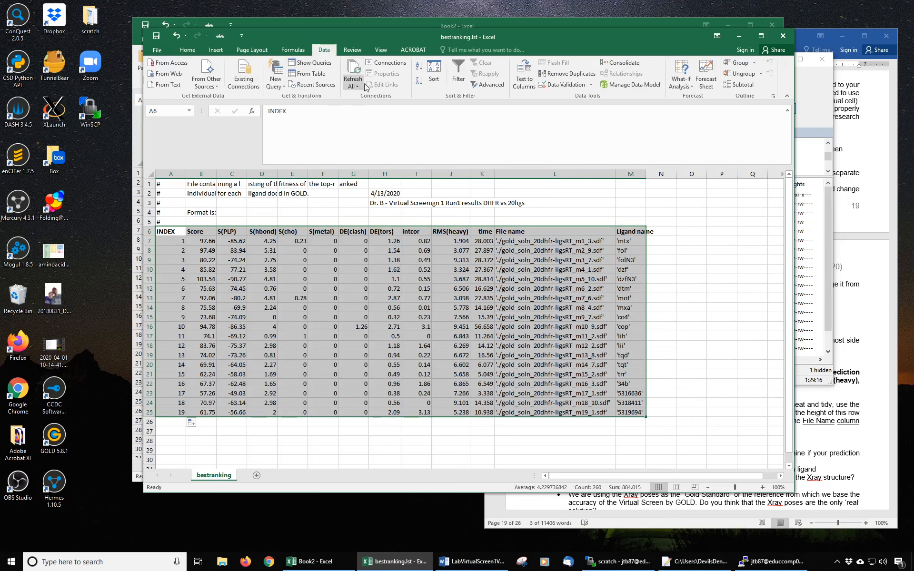
pyautogui.click(433, 72)
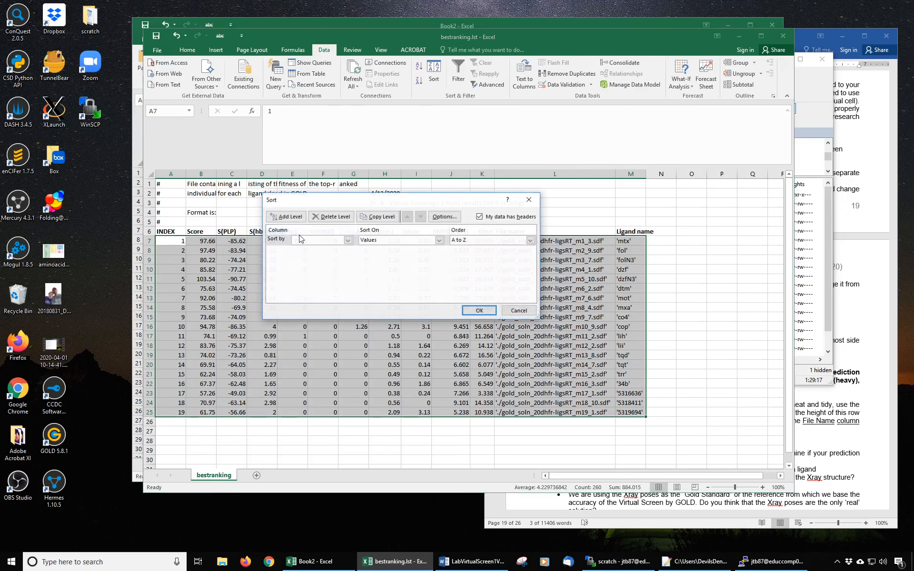
pyautogui.click(348, 240)
pyautogui.click(482, 219)
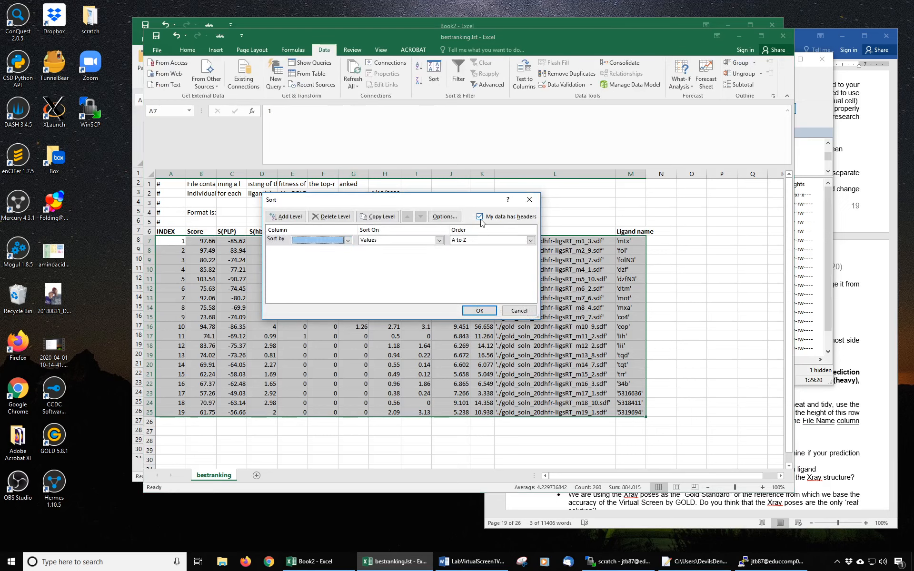
pyautogui.click(480, 216)
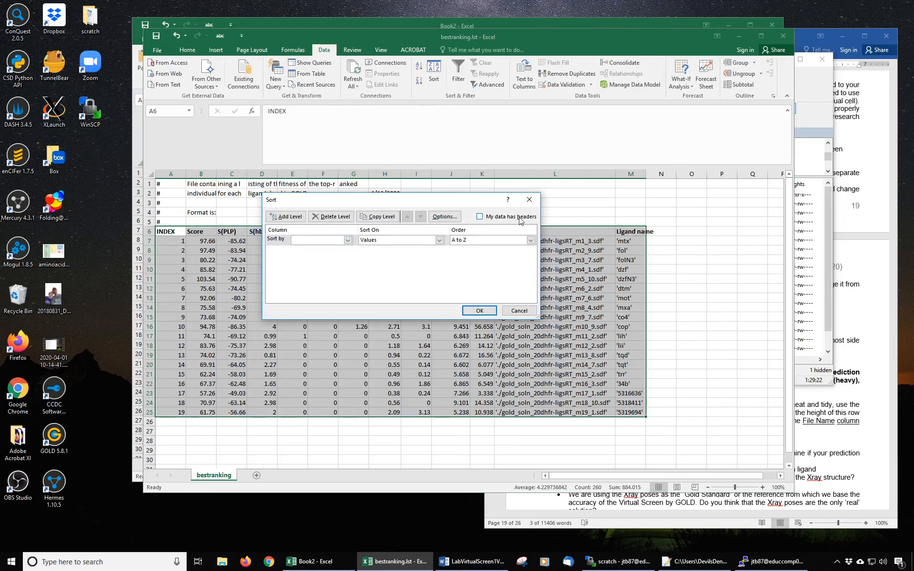
pyautogui.click(480, 217)
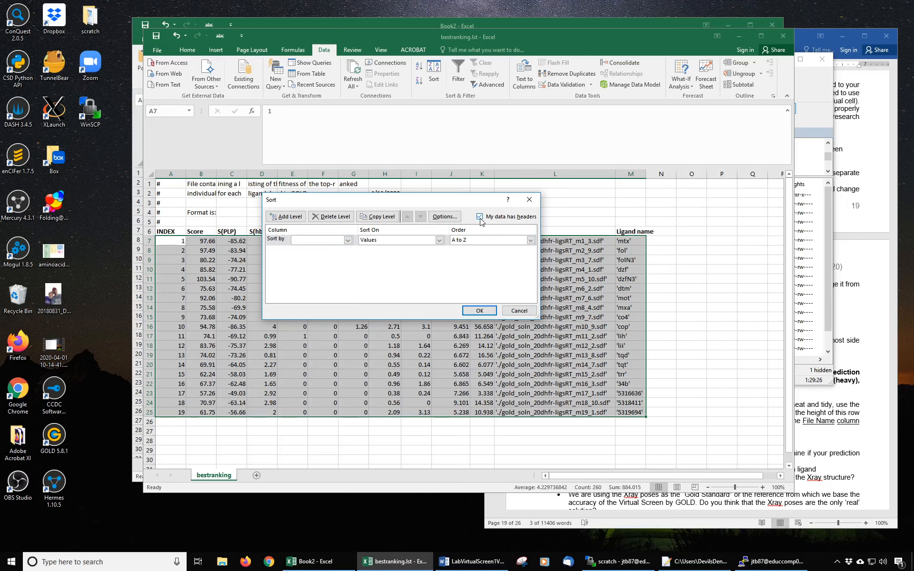
pyautogui.click(348, 240)
pyautogui.click(320, 252)
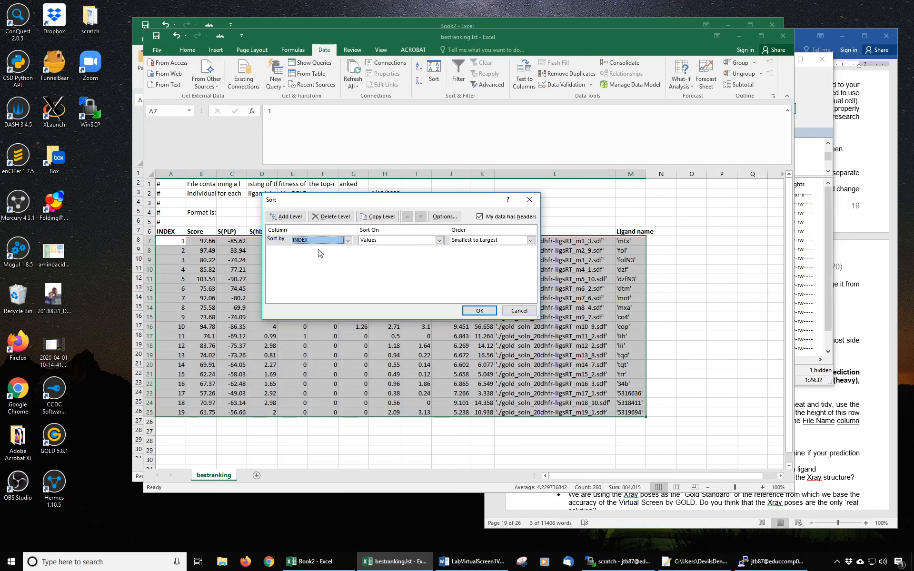
pyautogui.click(474, 244)
pyautogui.click(481, 257)
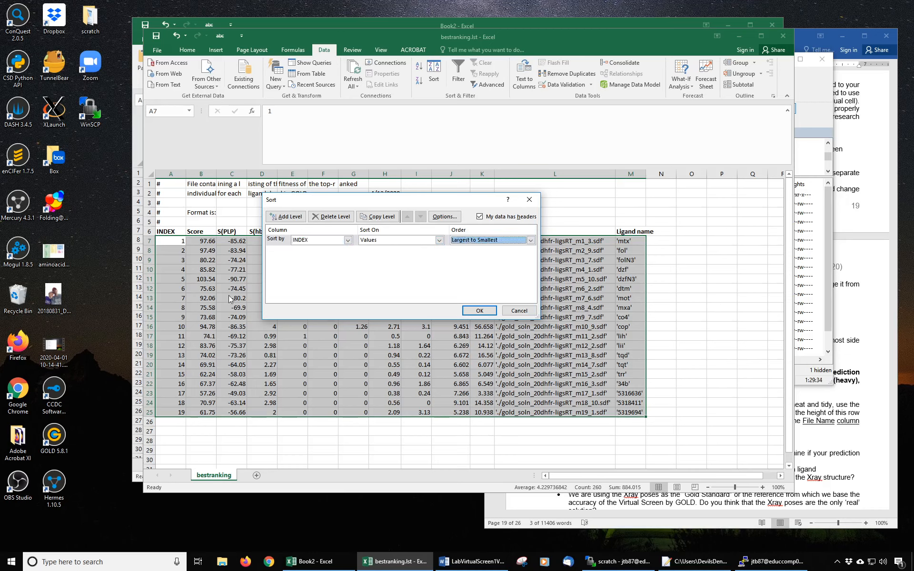
pyautogui.click(484, 312)
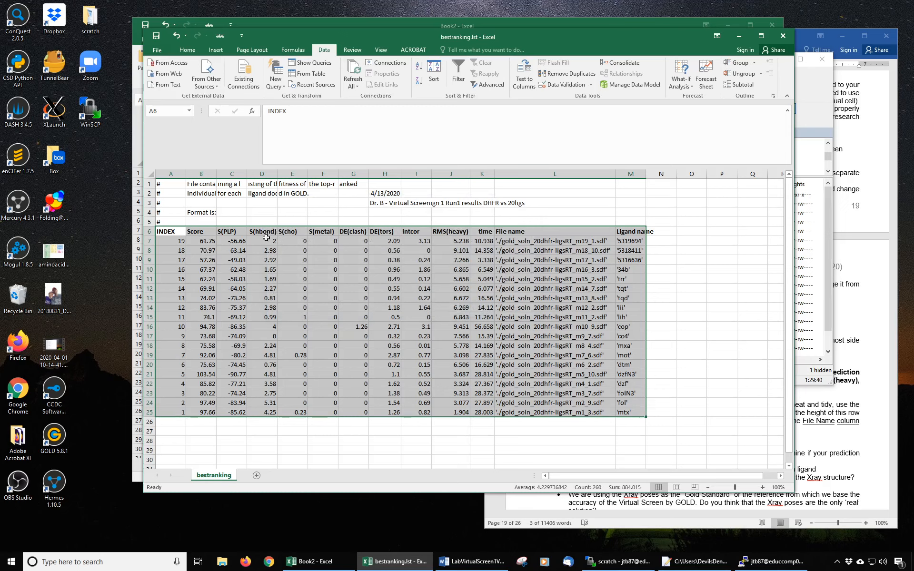
# Re-sort the table by Score values from largest to smallest.
pyautogui.click(433, 78)
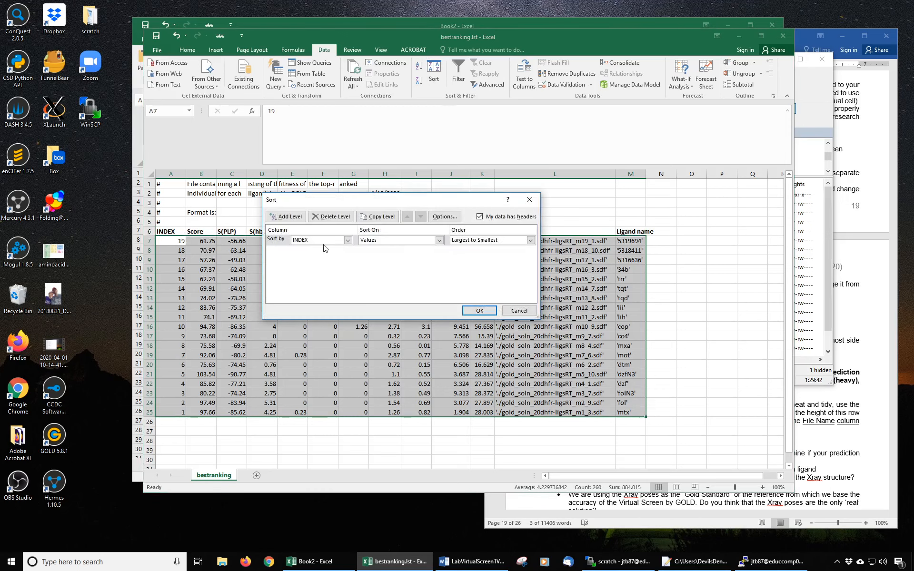
pyautogui.click(348, 240)
pyautogui.click(317, 255)
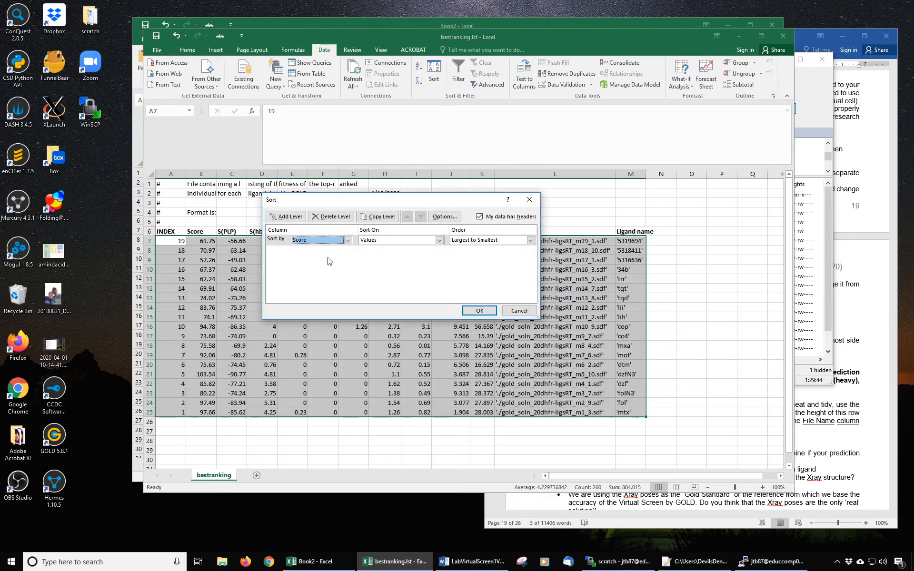
pyautogui.click(477, 311)
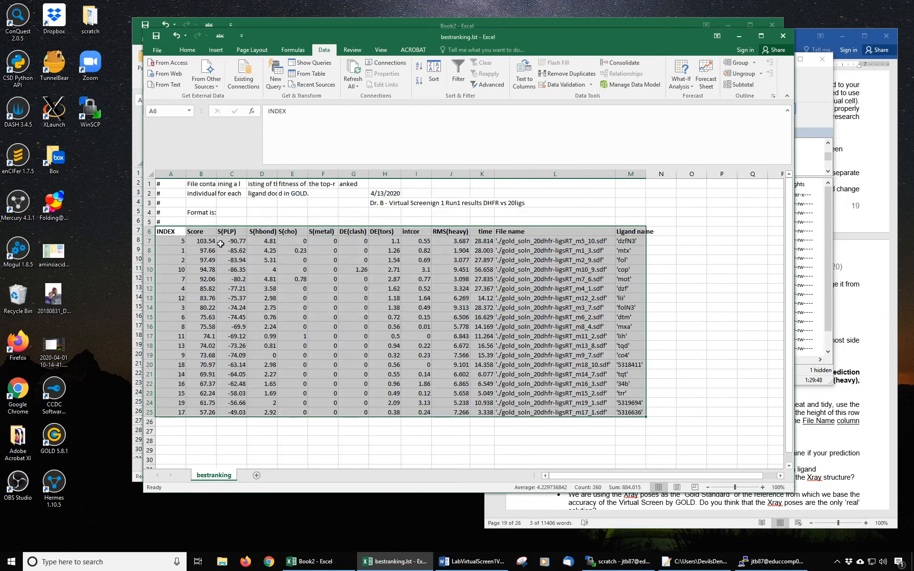
# Review the sorted Score column from B7 down to B25, and check the INDEX and Score of the top-ranked row.
pyautogui.click(210, 241)
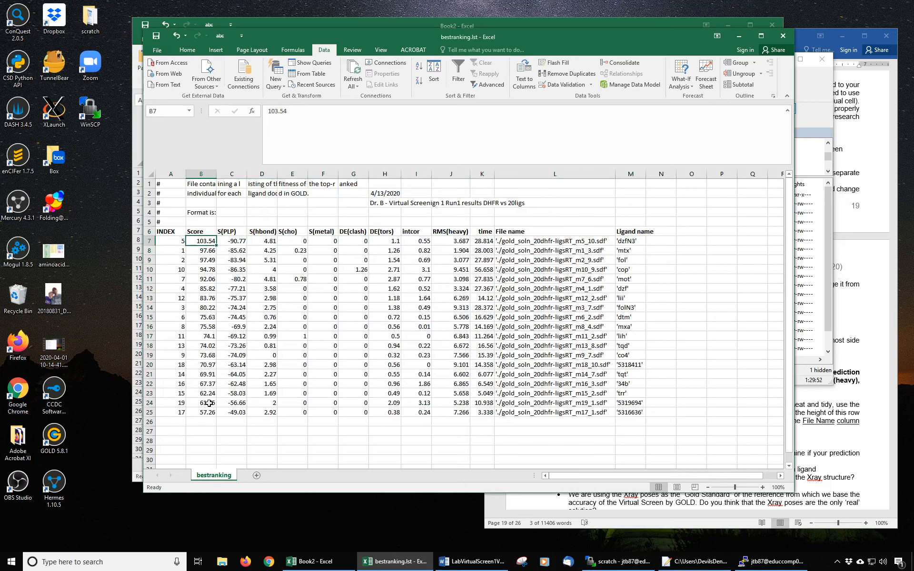
pyautogui.press('Down')
pyautogui.press('Down')
pyautogui.press('Down')
pyautogui.press('Down')
pyautogui.press('Down')
pyautogui.press('Down')
pyautogui.press('Down')
pyautogui.press('Down')
pyautogui.press('Down')
pyautogui.press('Down')
pyautogui.press('Down')
pyautogui.press('Down')
pyautogui.press('Down')
pyautogui.press('Down')
pyautogui.press('Down')
pyautogui.press('Down')
pyautogui.press('Down')
pyautogui.press('Down')
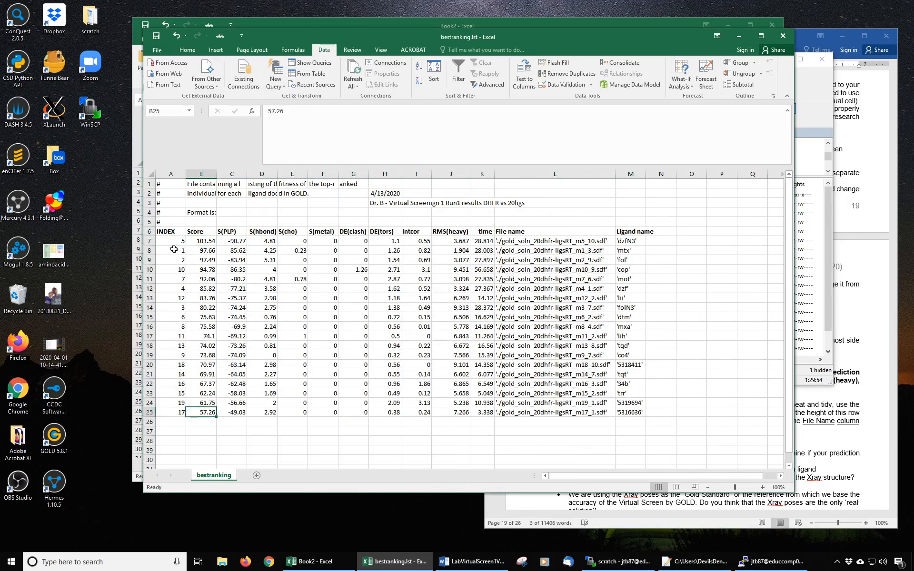
pyautogui.click(171, 243)
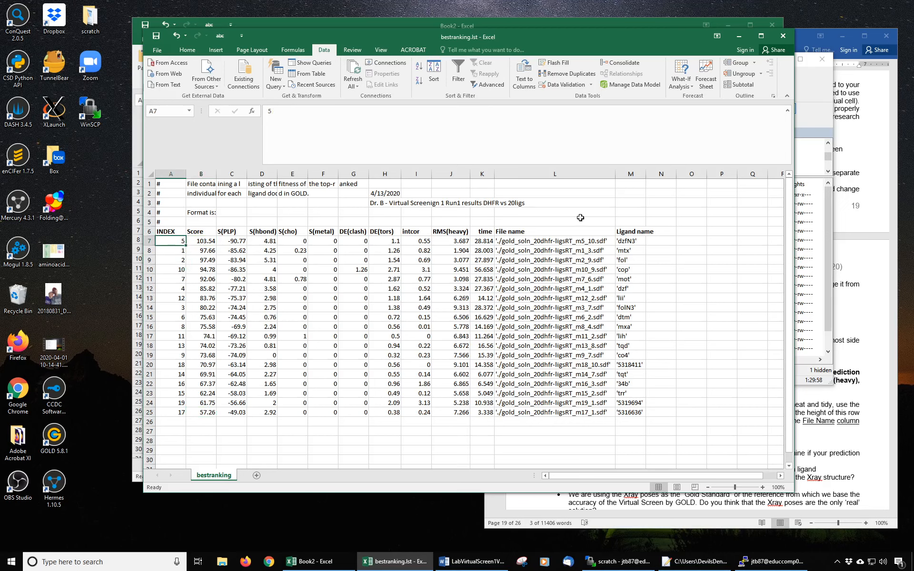
pyautogui.click(209, 243)
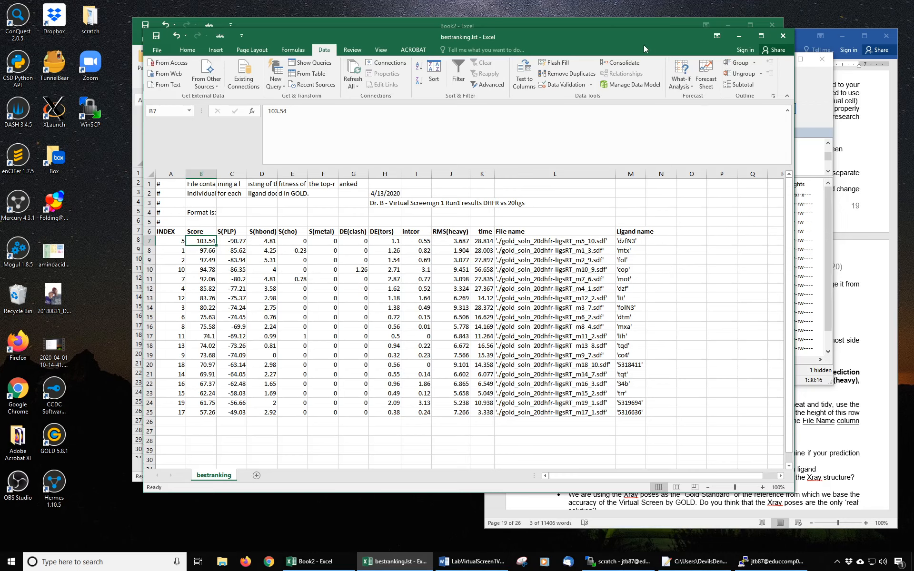
# Move the workbook window aside, switch to LabVirtualScreen1VDS_v15.docx in Word, and read its table header, formatting and Analysis instructions.
pyautogui.moveTo(642, 38); pyautogui.dragTo(485, 29)
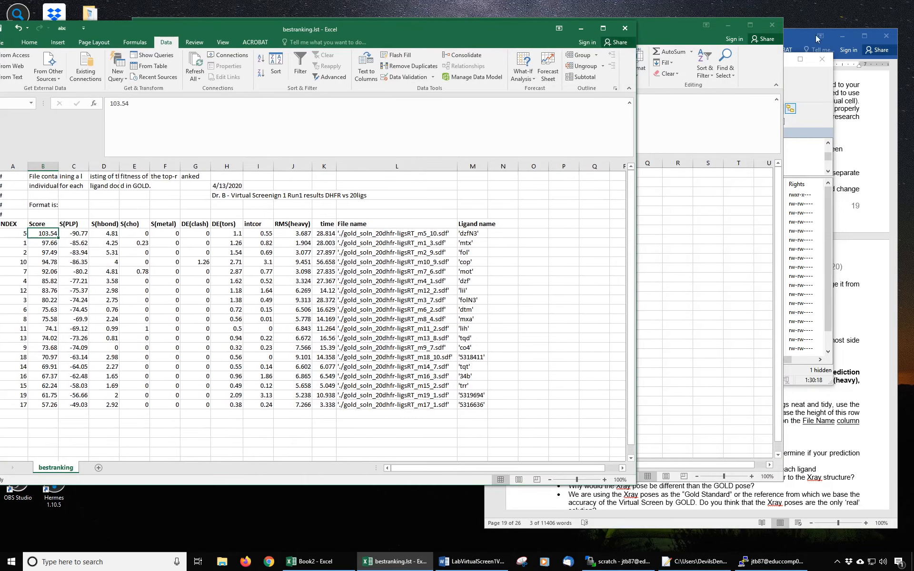
pyautogui.click(798, 38)
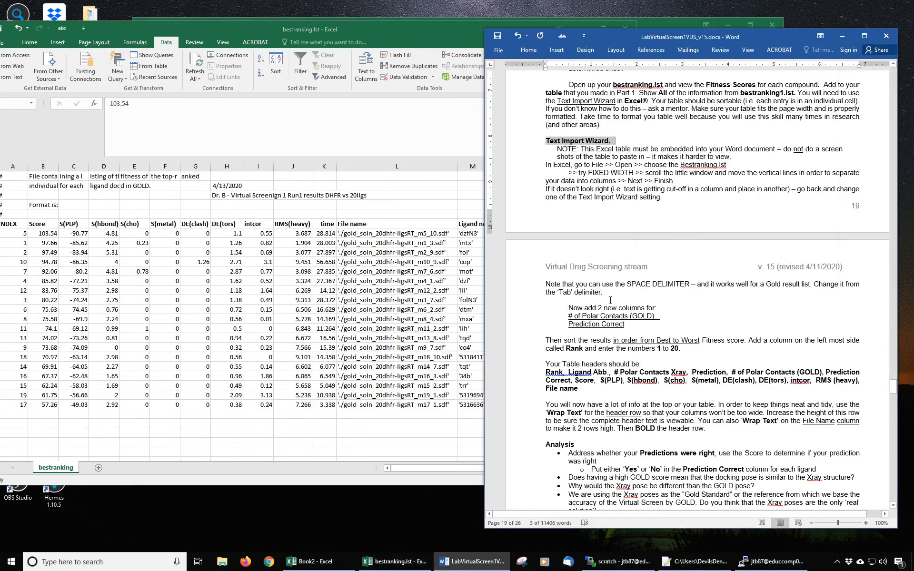
pyautogui.click(658, 402)
pyautogui.scroll(-2, 643, 342)
pyautogui.scroll(-1, 644, 342)
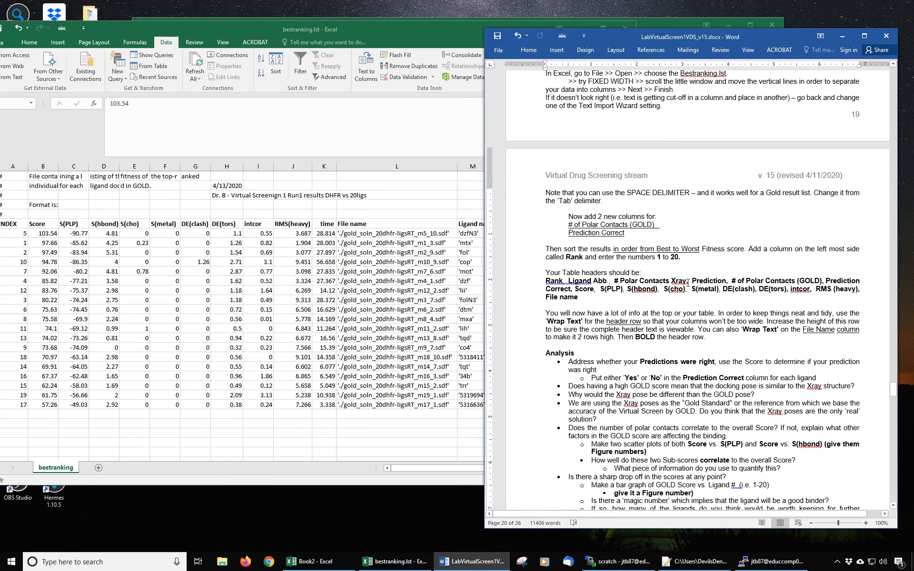
# Review the required table headers in the lab document, from Prediction and # of Polar Contacts (GOLD) through Prediction Correct to the score terms up to intcor.
pyautogui.doubleClick(723, 280)
pyautogui.moveTo(738, 281); pyautogui.dragTo(825, 281)
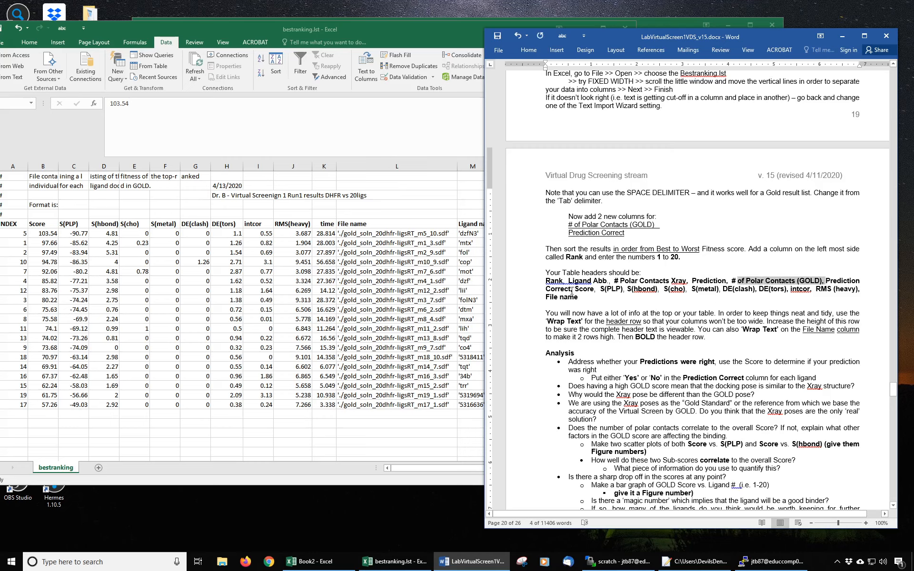
pyautogui.moveTo(572, 289); pyautogui.dragTo(546, 288)
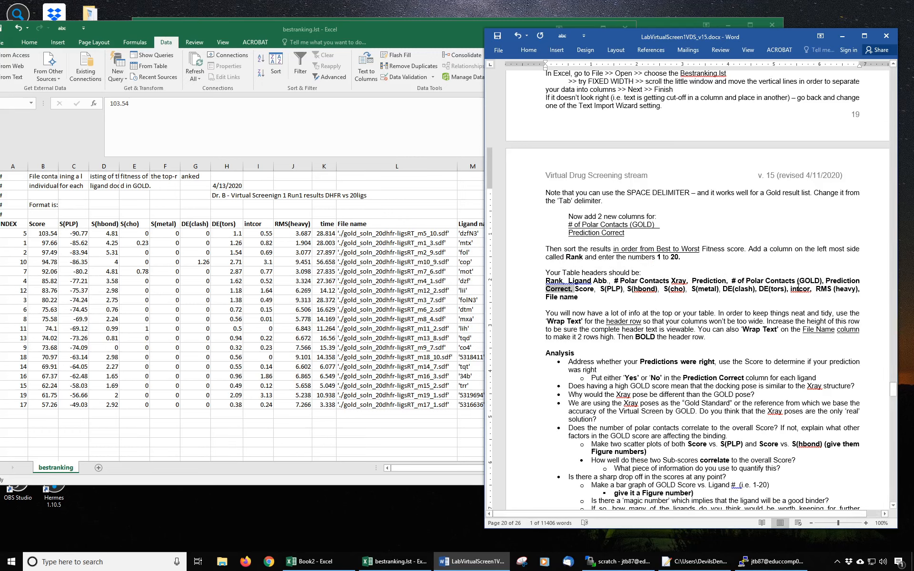
pyautogui.moveTo(599, 289); pyautogui.dragTo(810, 289)
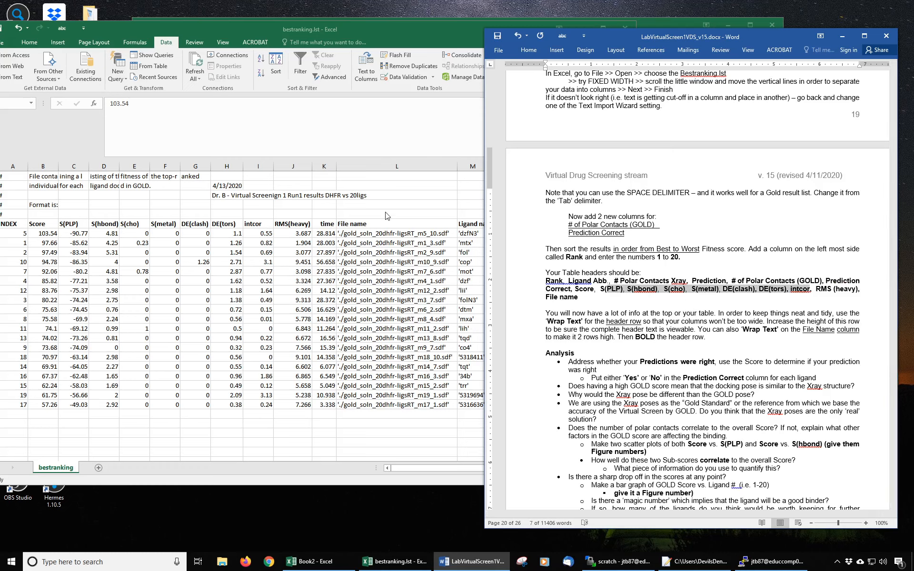
pyautogui.click(674, 325)
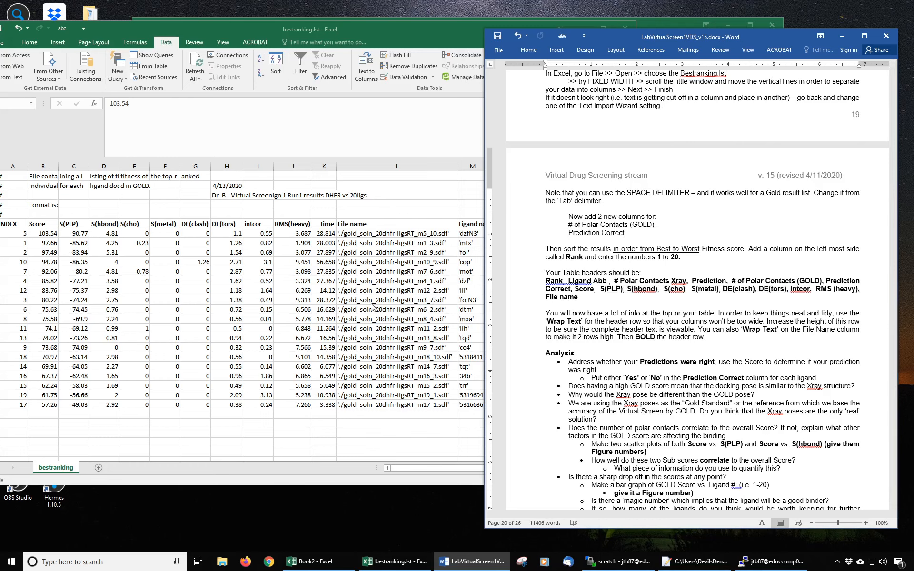
# Switch to the bestranking.lst workbook in Excel and narrow the File name column L to roughly half its width.
pyautogui.hotkey('alt', 'Tab')
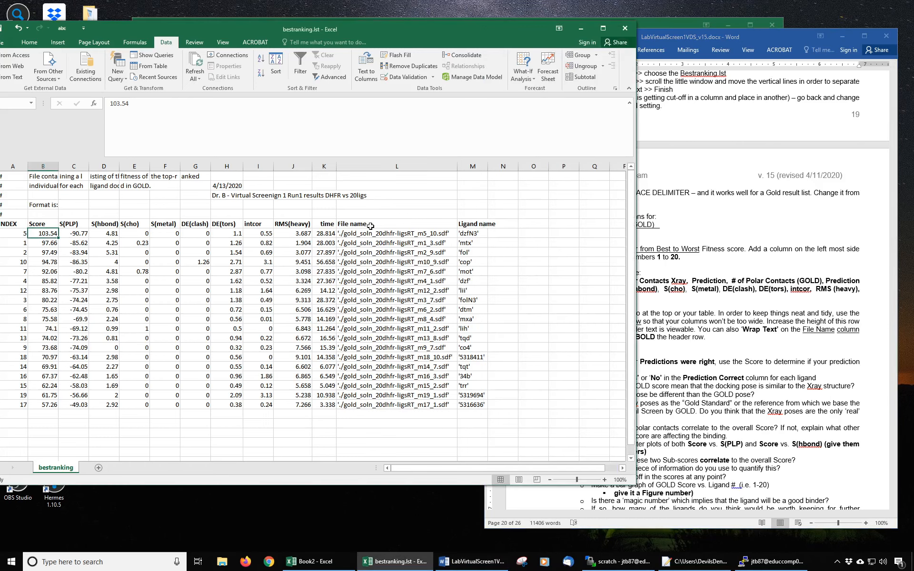
pyautogui.moveTo(371, 233); pyautogui.dragTo(400, 404)
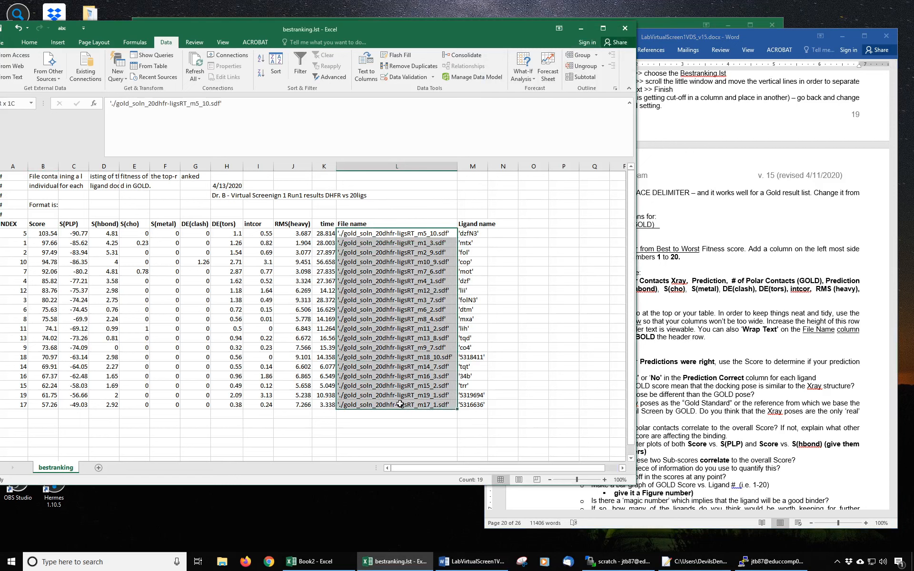
pyautogui.moveTo(457, 166); pyautogui.dragTo(388, 168)
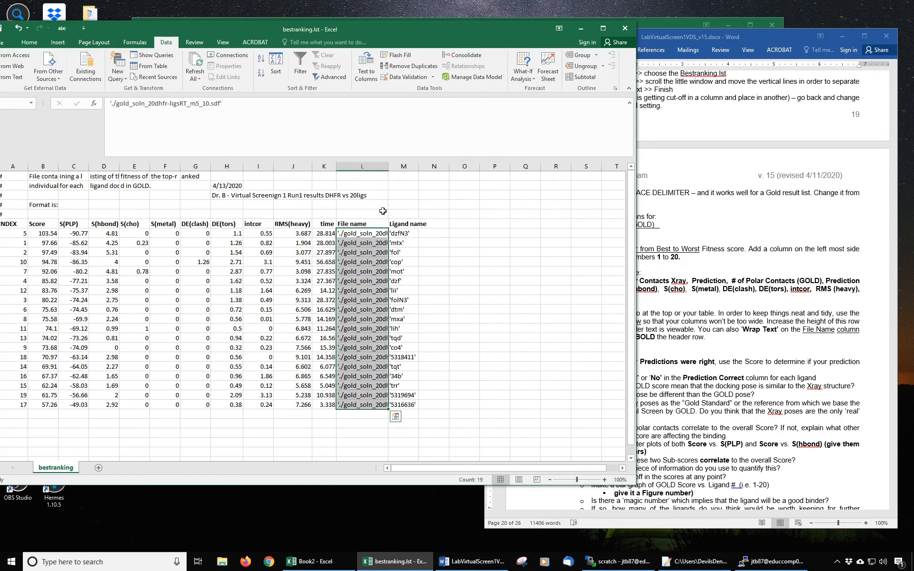
pyautogui.click(370, 234)
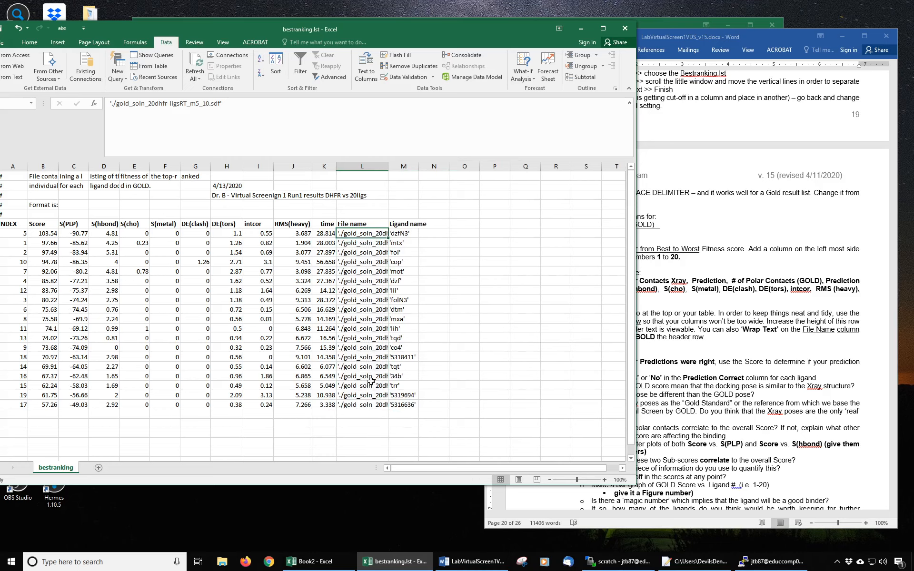
# Right-align the entire File name column L and narrow it slightly further, leaving the distinguishing ends of the file names showing.
pyautogui.moveTo(369, 406); pyautogui.dragTo(345, 217)
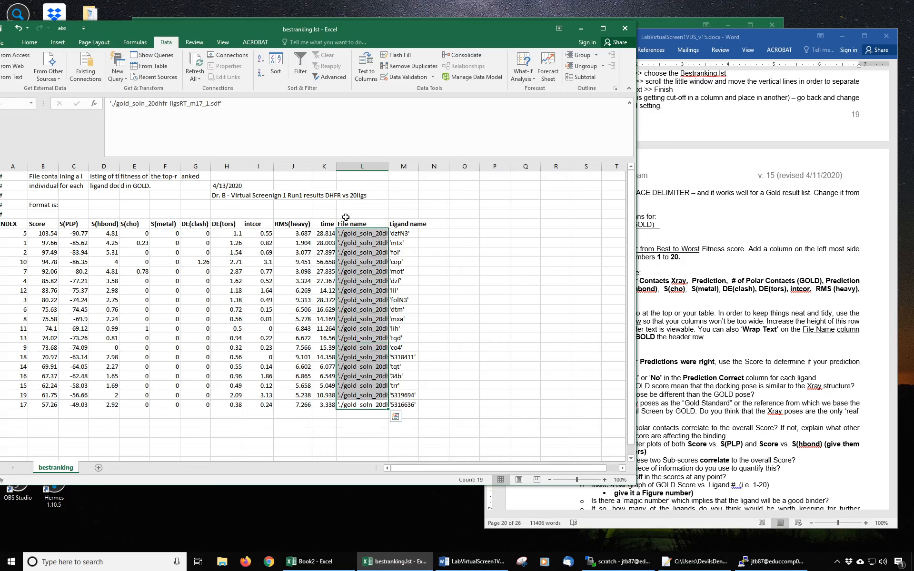
pyautogui.click(366, 166)
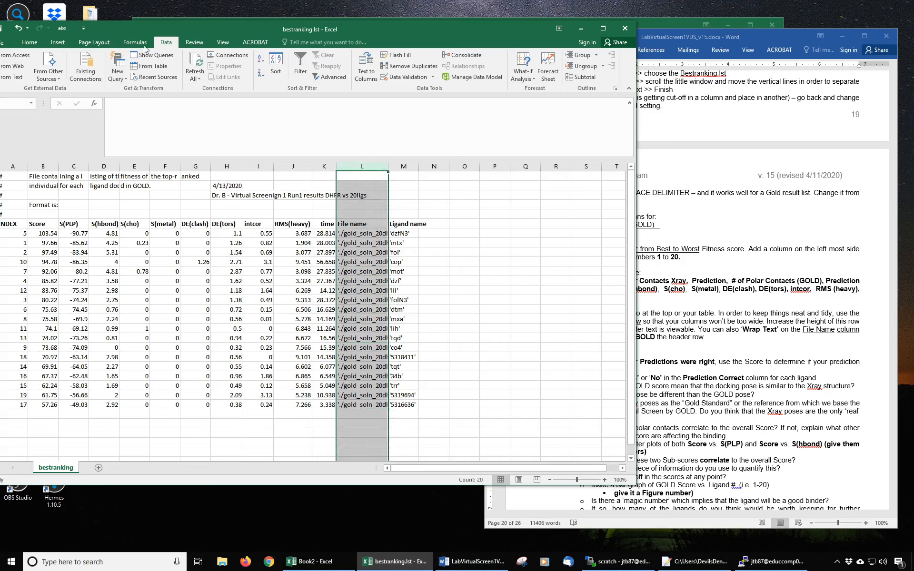
pyautogui.click(32, 44)
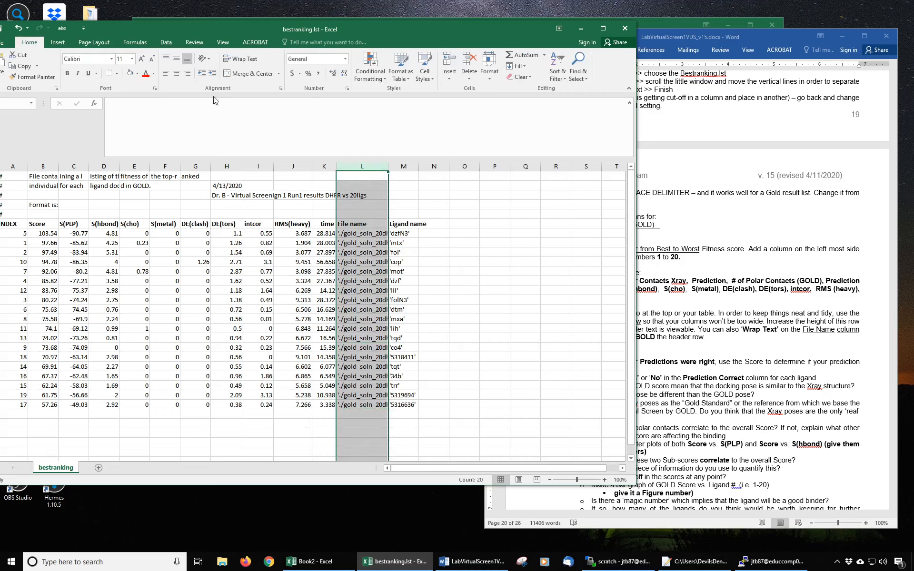
pyautogui.click(188, 76)
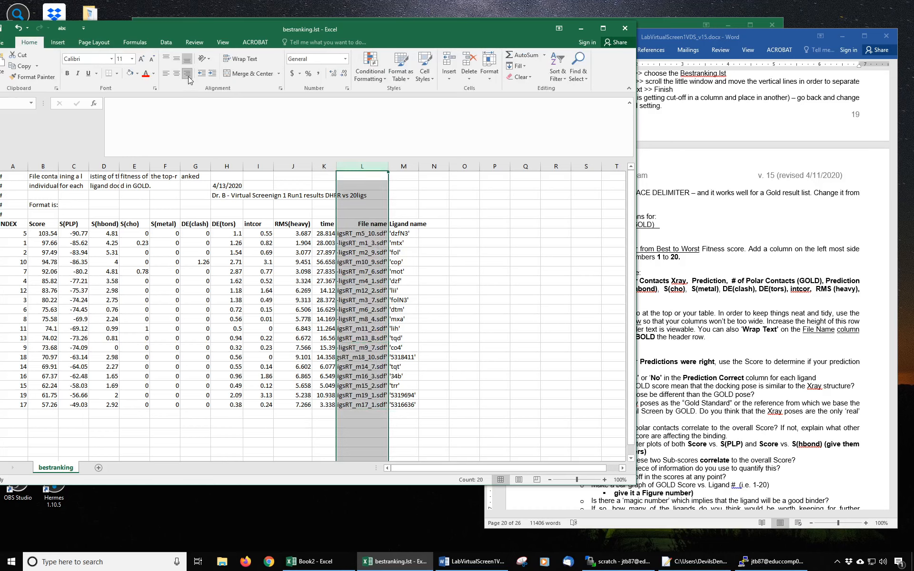
pyautogui.moveTo(377, 234); pyautogui.dragTo(378, 405)
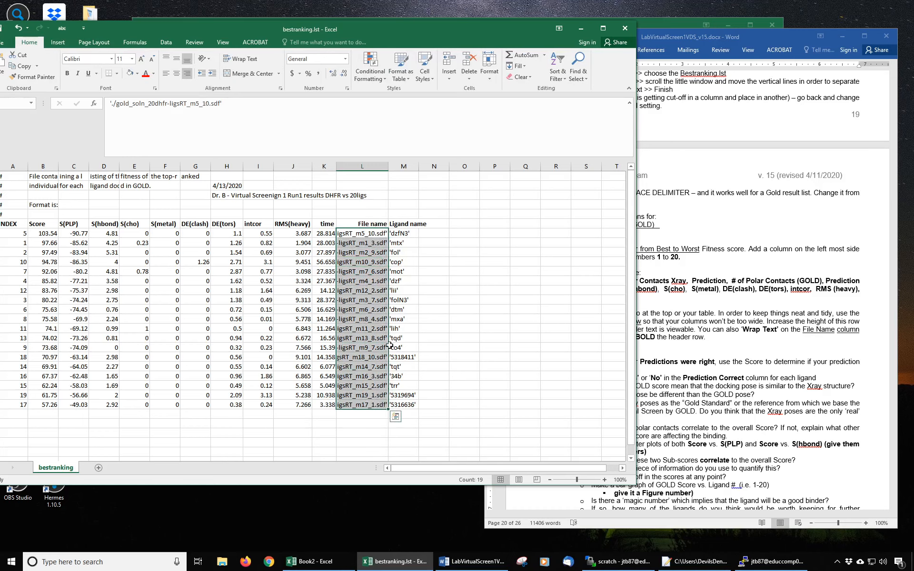
pyautogui.moveTo(387, 166); pyautogui.dragTo(381, 165)
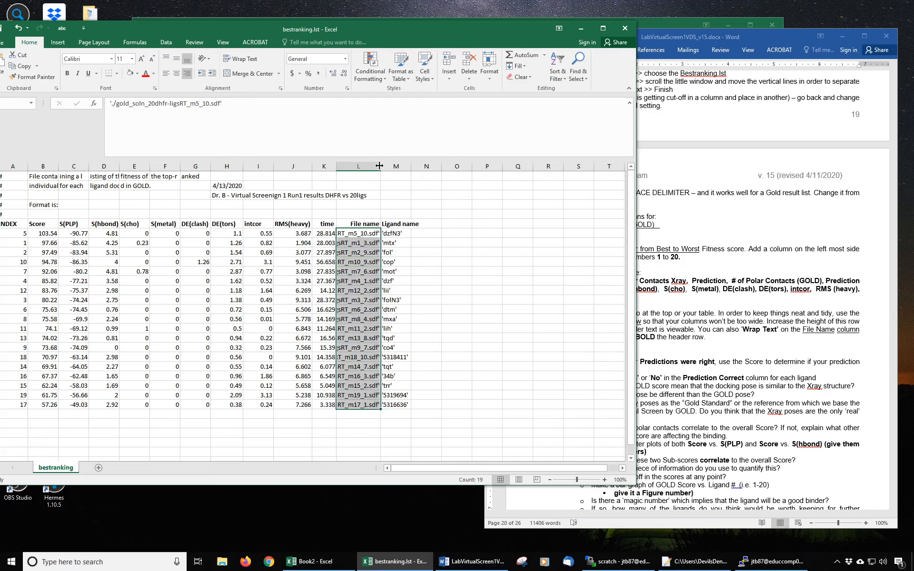
pyautogui.click(367, 261)
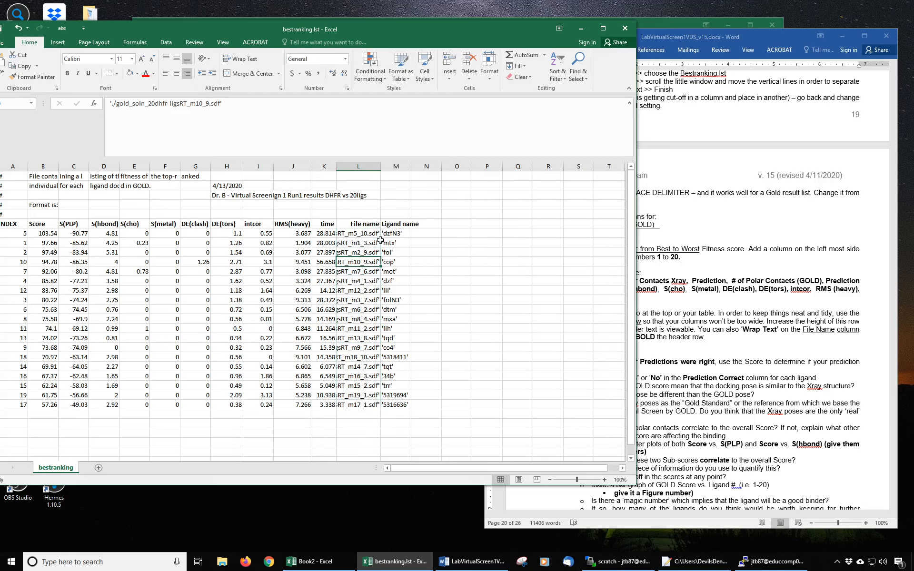